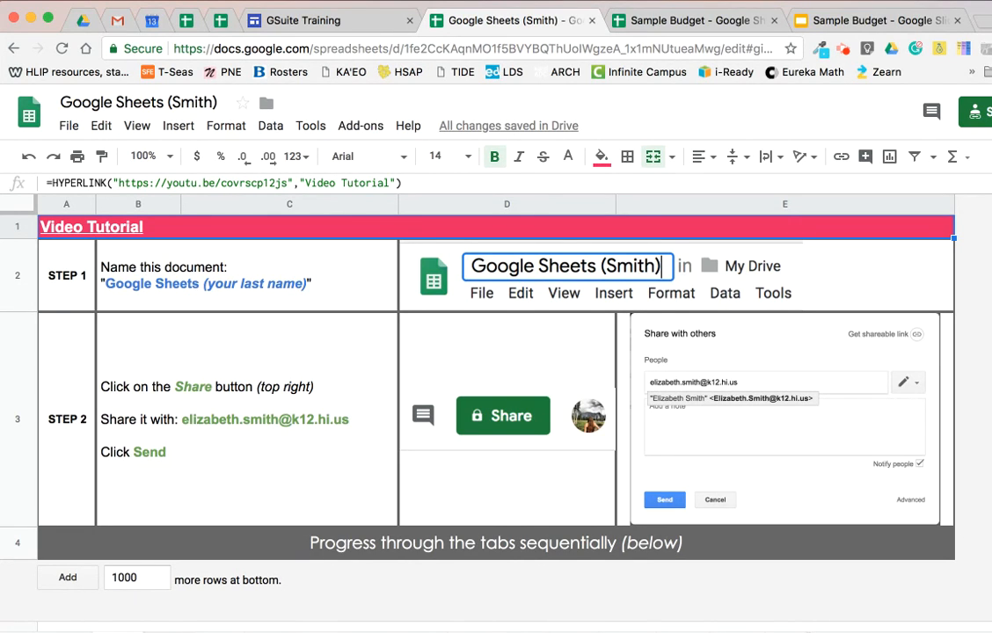
Open the Review of Basic Formatting sheet and look over its formatting tasks and shortcuts.
{"action": "left_click", "coordinate": [167, 631]}
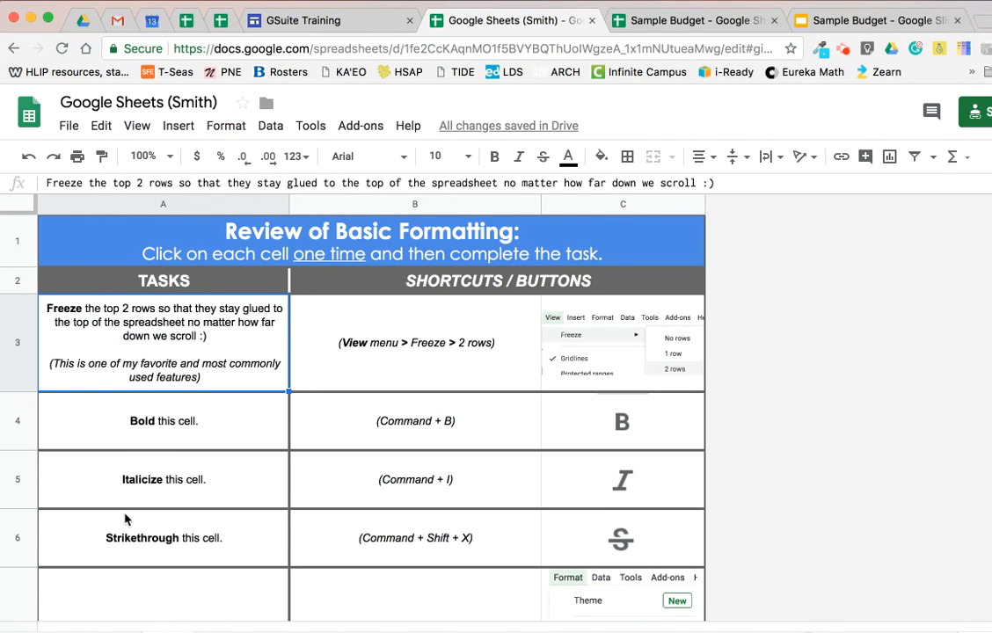
{"action": "left_click", "coordinate": [414, 353]}
{"action": "left_click", "coordinate": [614, 331]}
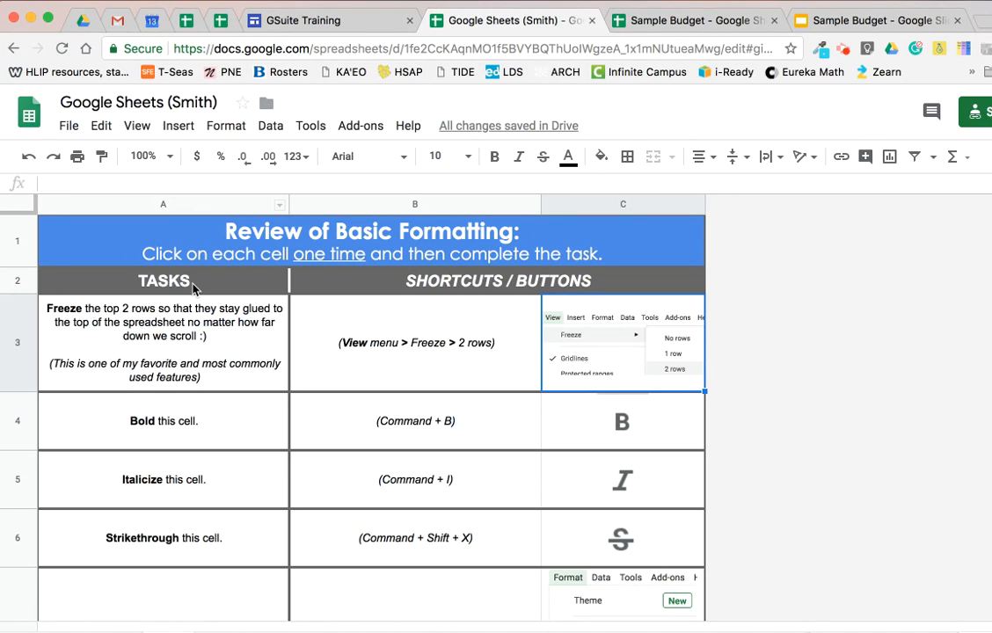
{"action": "scroll", "coordinate": [272, 339], "scroll_direction": "down", "scroll_amount": 2}
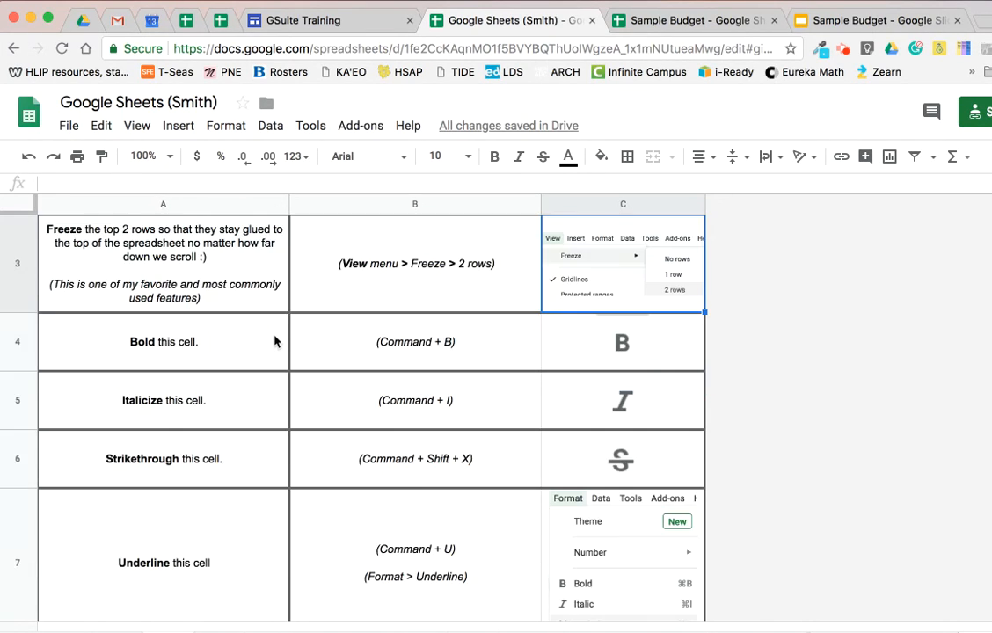
{"action": "scroll", "coordinate": [195, 304], "scroll_direction": "down", "scroll_amount": 1}
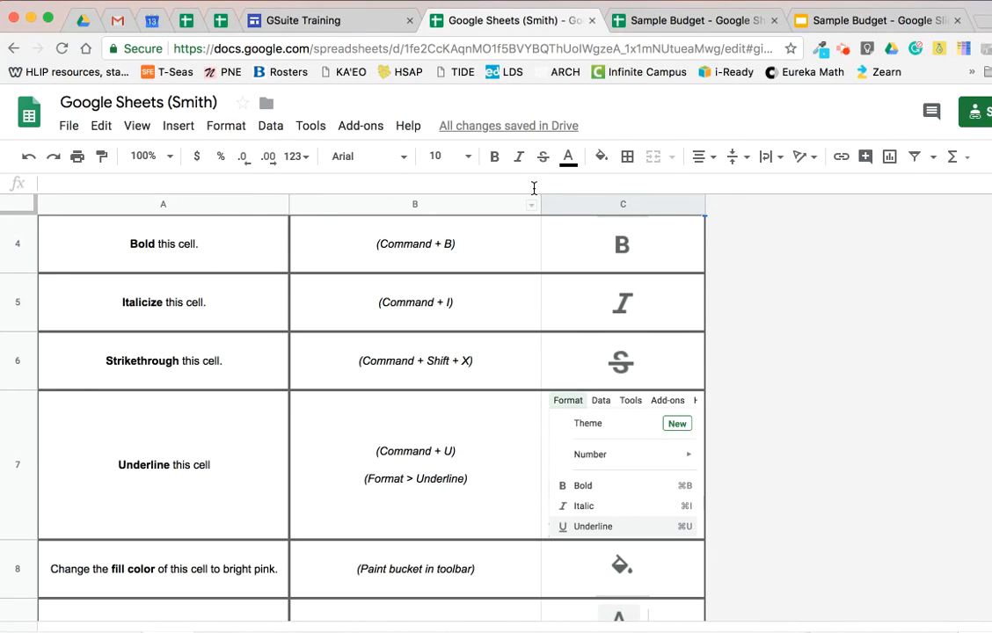
{"action": "scroll", "coordinate": [320, 328], "scroll_direction": "up", "scroll_amount": 3}
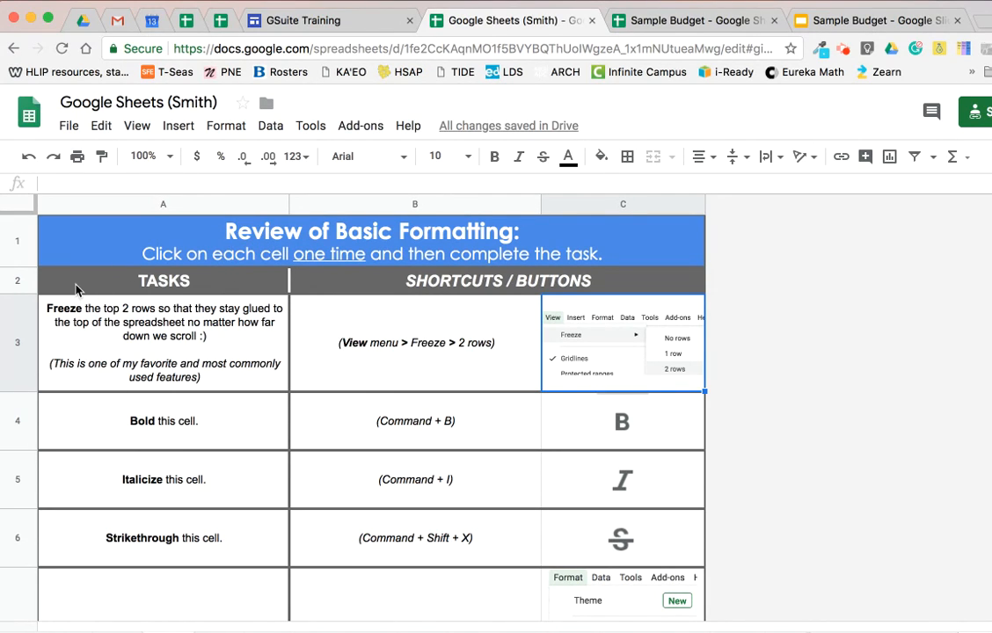
Freeze the top 2 rows of the sheet and check that they stay in place over the task list.
{"action": "left_click", "coordinate": [132, 127]}
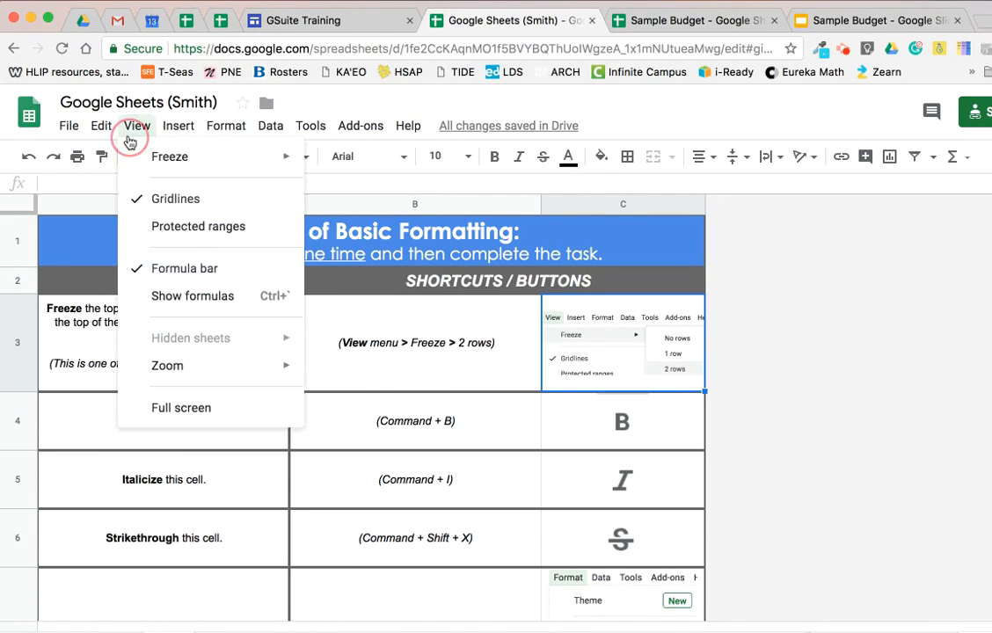
{"action": "mouse_move", "coordinate": [311, 126]}
{"action": "mouse_move", "coordinate": [136, 132]}
{"action": "mouse_move", "coordinate": [246, 152]}
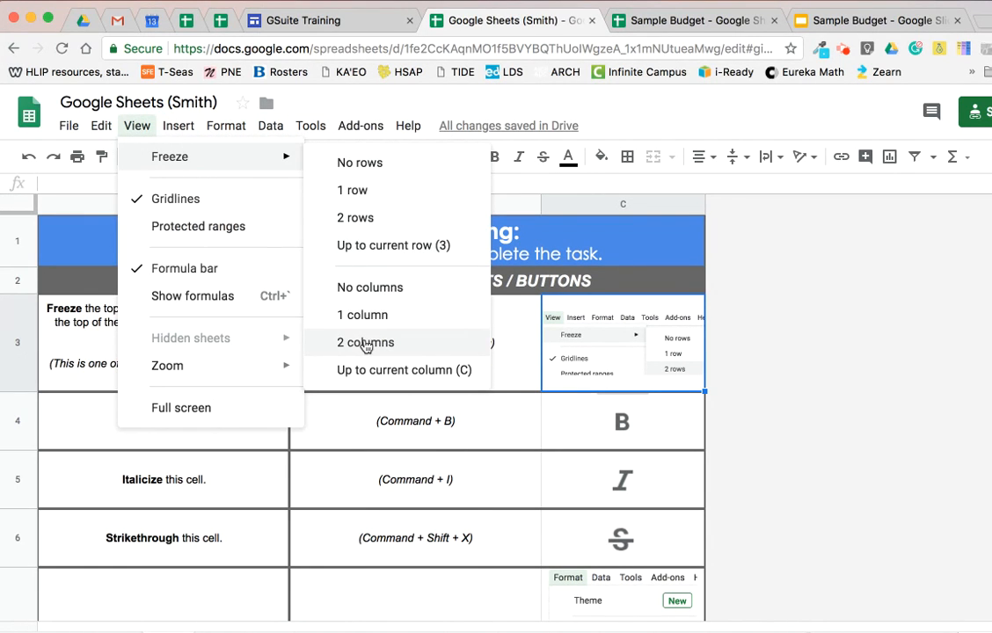
{"action": "left_click", "coordinate": [387, 218]}
{"action": "scroll", "coordinate": [235, 332], "scroll_direction": "down", "scroll_amount": 5}
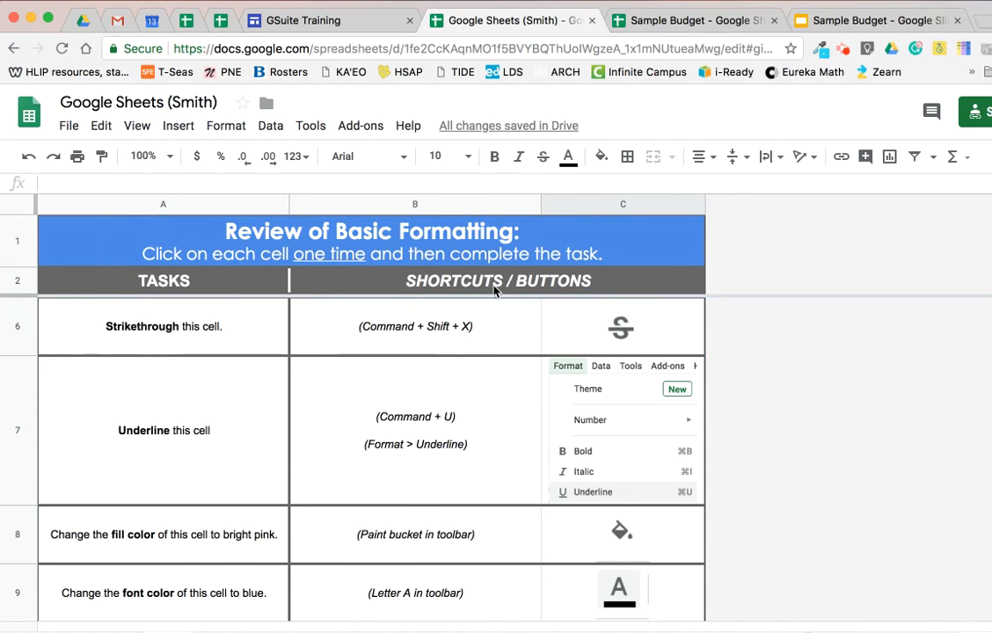
{"action": "scroll", "coordinate": [479, 331], "scroll_direction": "down", "scroll_amount": 12}
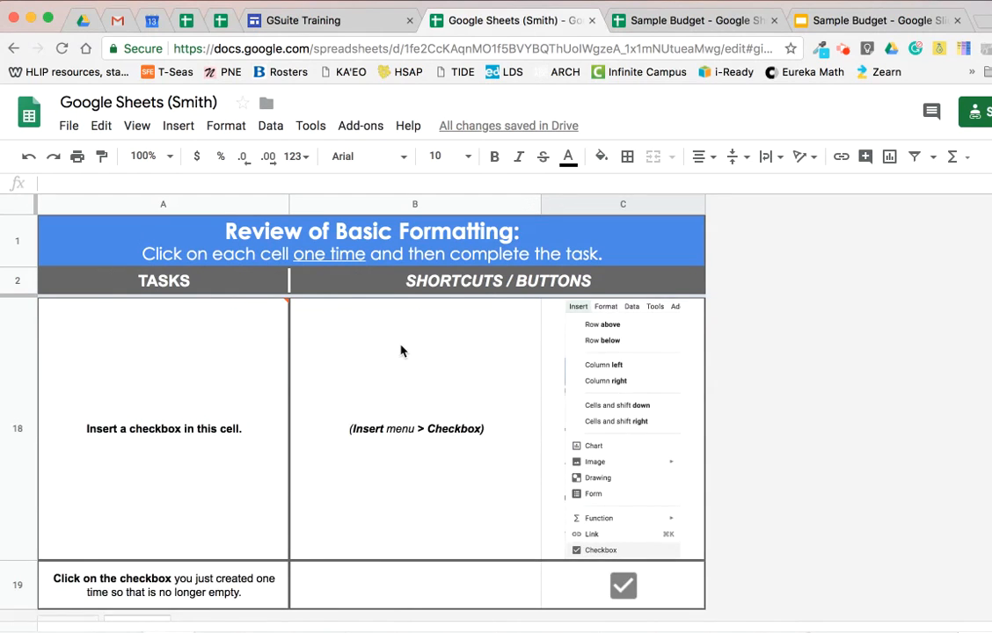
{"action": "scroll", "coordinate": [399, 343], "scroll_direction": "up", "scroll_amount": 15}
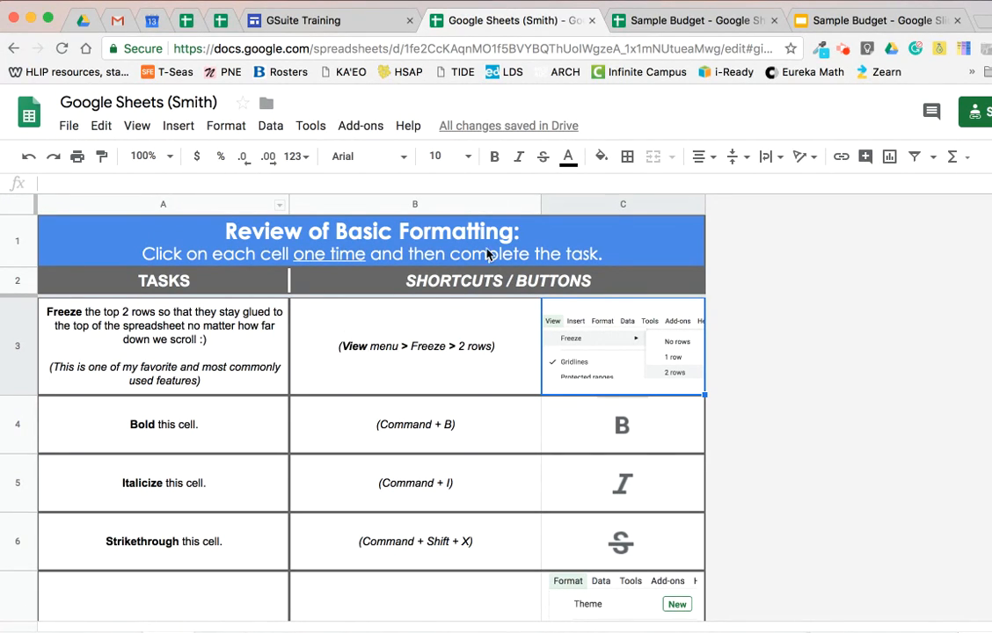
Freeze the sheet up to row 4, the Bold task row, and check the effect on the rows below.
{"action": "left_click", "coordinate": [69, 427]}
{"action": "left_click", "coordinate": [17, 426]}
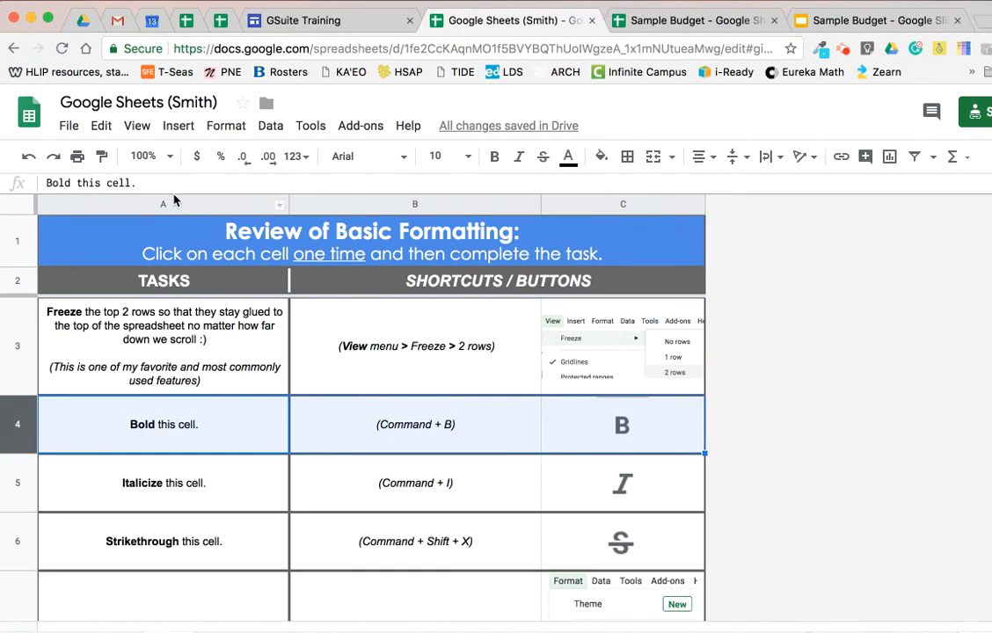
{"action": "left_click", "coordinate": [138, 125]}
{"action": "mouse_move", "coordinate": [167, 156]}
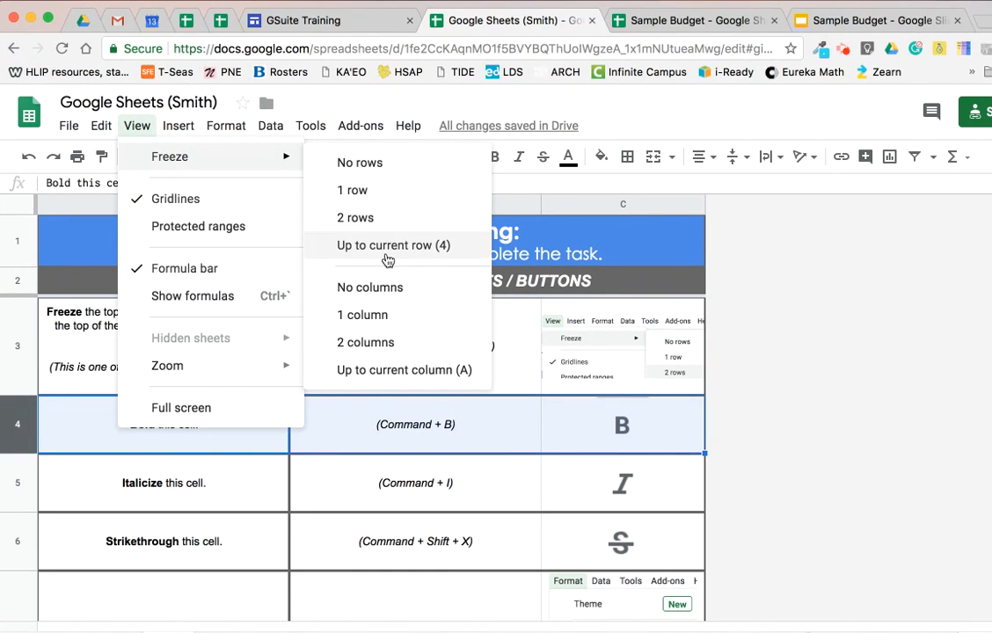
{"action": "left_click", "coordinate": [426, 254]}
{"action": "scroll", "coordinate": [209, 385], "scroll_direction": "down", "scroll_amount": 5}
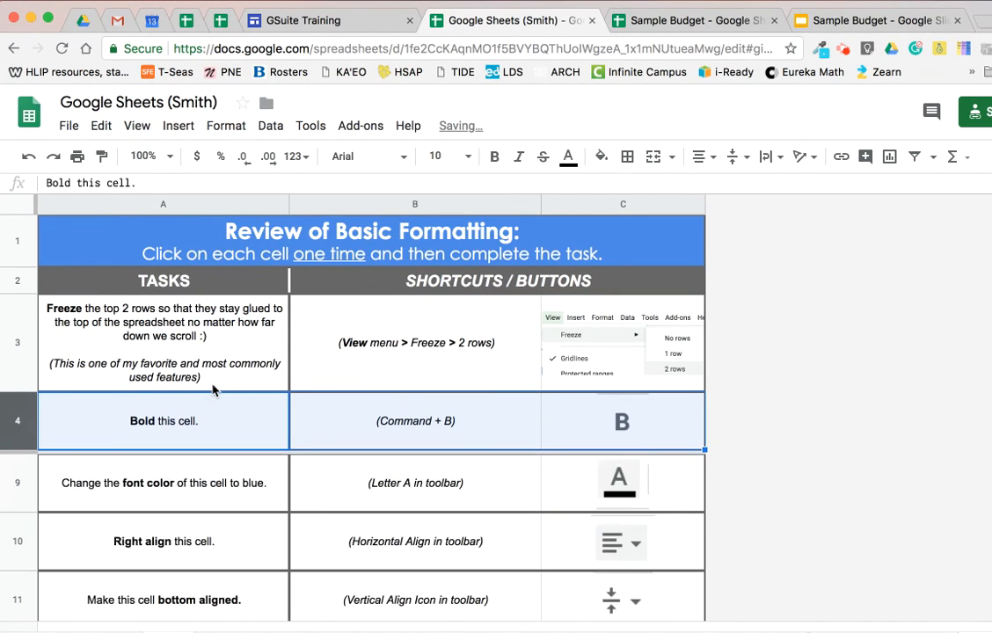
{"action": "scroll", "coordinate": [209, 386], "scroll_direction": "up", "scroll_amount": 5}
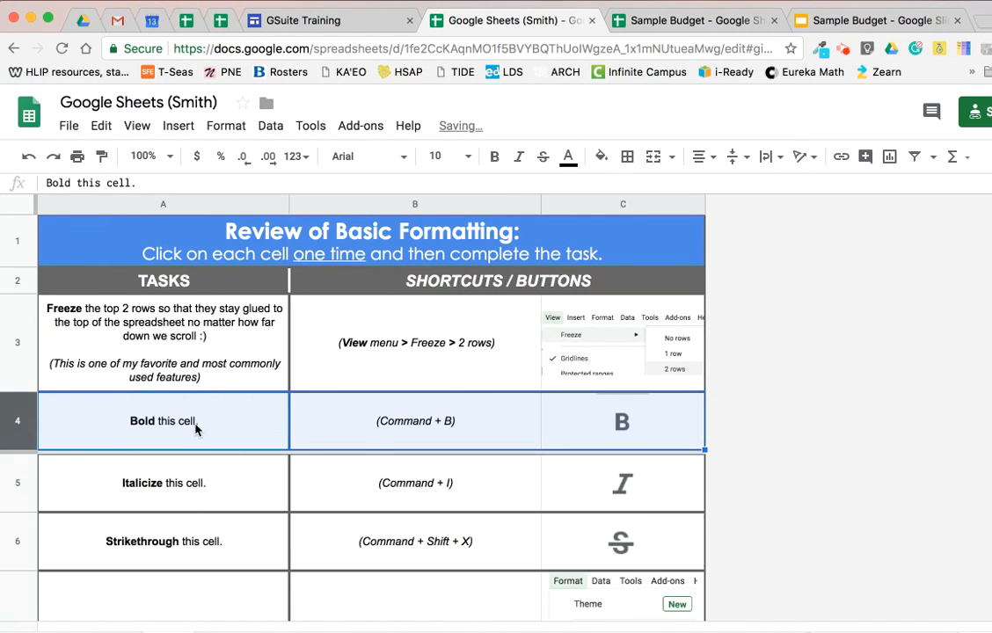
Set the frozen area back to only the top 2 rows.
{"action": "left_click", "coordinate": [138, 126]}
{"action": "mouse_move", "coordinate": [166, 155]}
{"action": "left_click", "coordinate": [401, 225]}
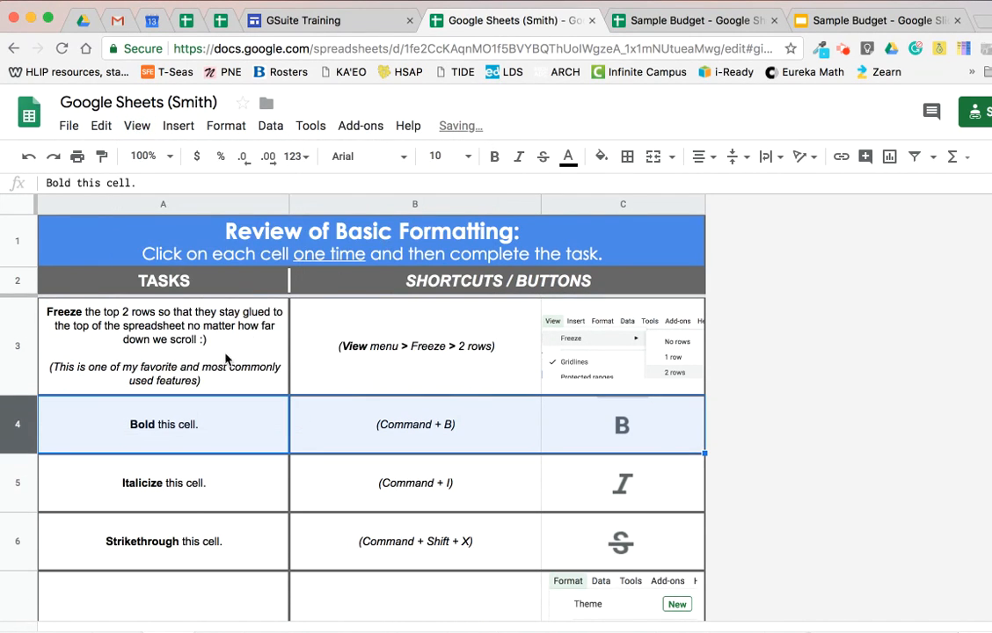
Make the whole text of cell A4, the Bold task, bold.
{"action": "left_click", "coordinate": [182, 440]}
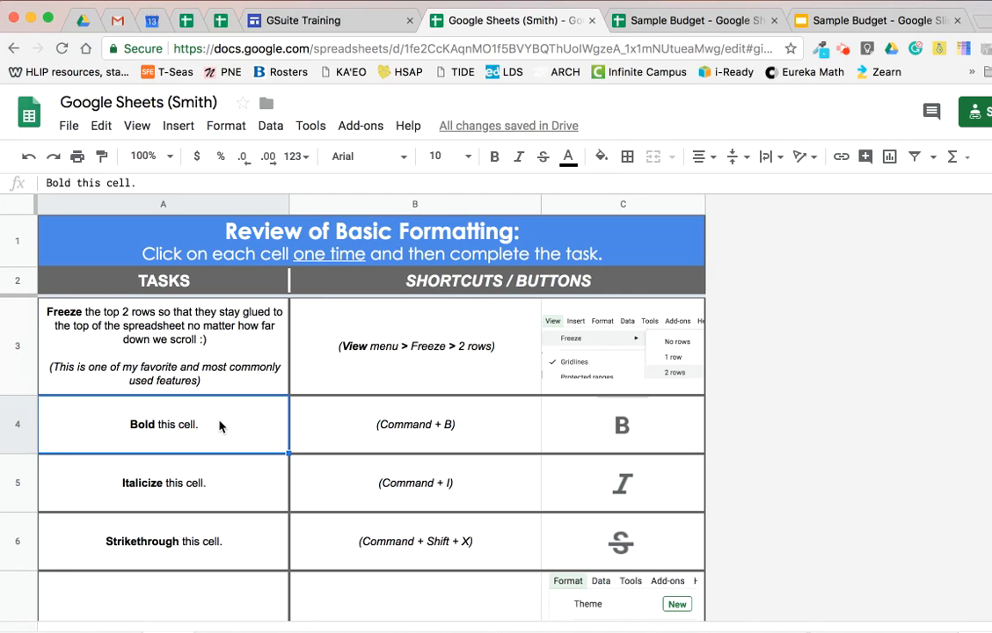
{"action": "key", "text": "super+b"}
{"action": "key", "text": "super+z"}
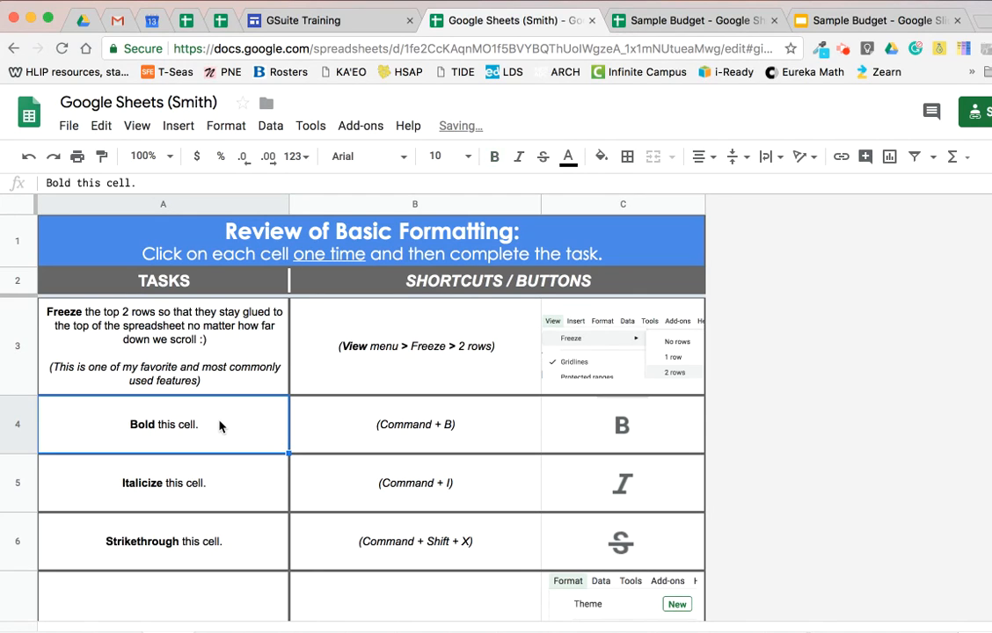
{"action": "left_click", "coordinate": [494, 159]}
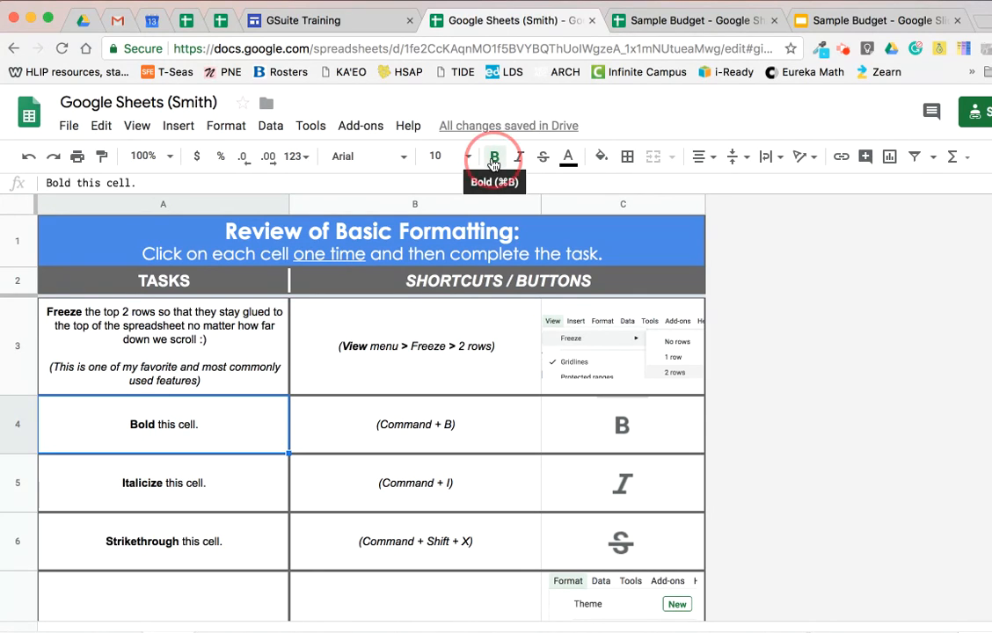
Italicize the text of cell A5 and apply strikethrough to the text of cell A6.
{"action": "left_click", "coordinate": [130, 503]}
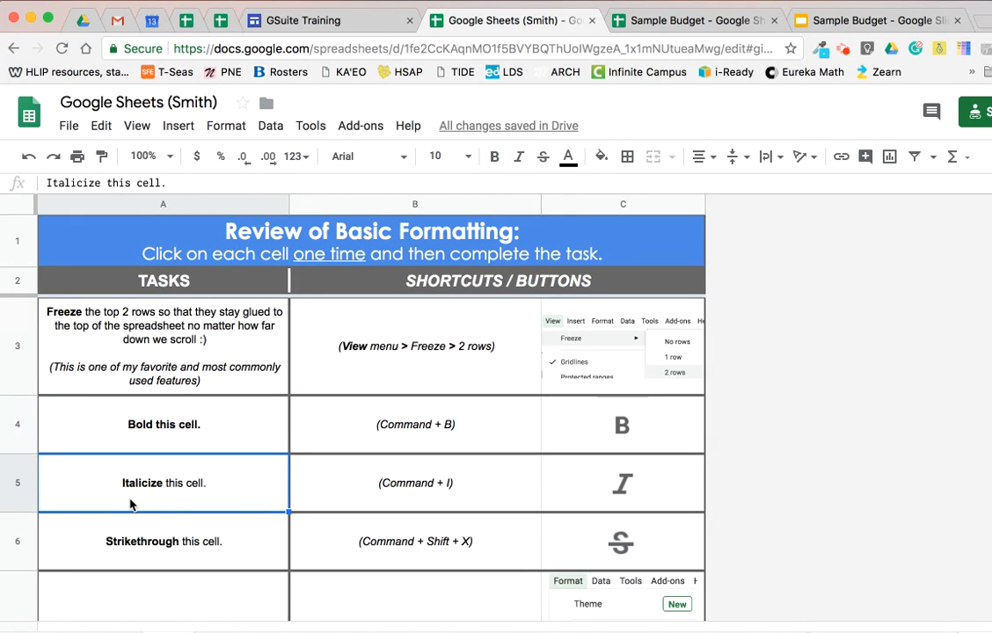
{"action": "left_click", "coordinate": [519, 158]}
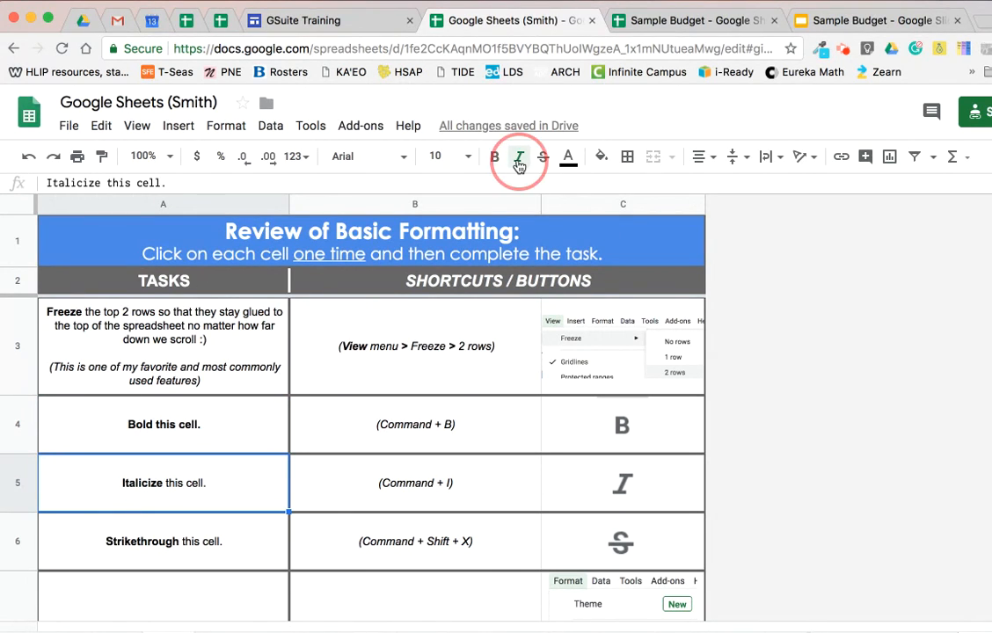
{"action": "left_click", "coordinate": [162, 538]}
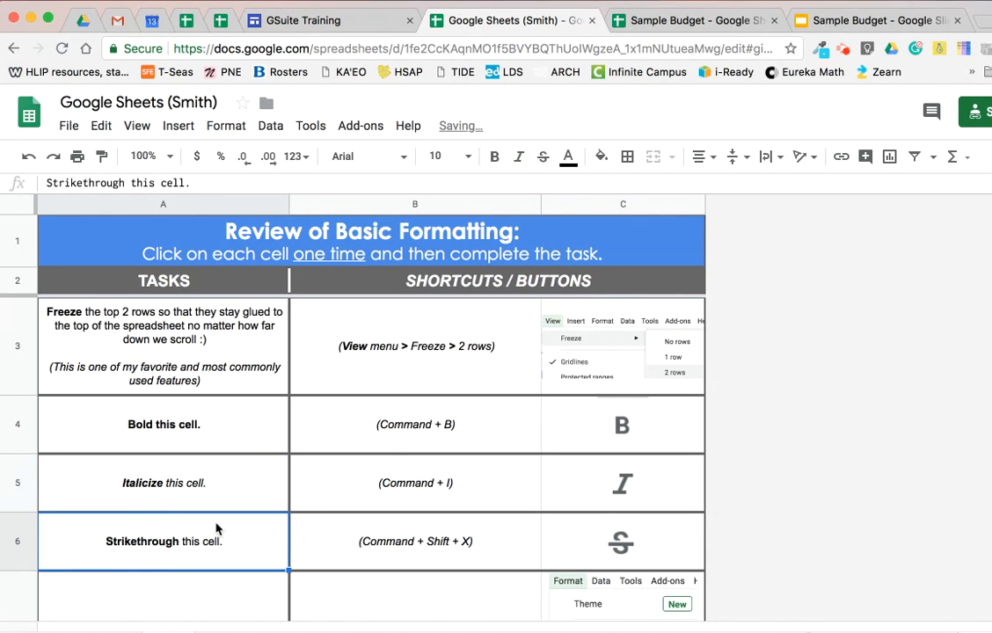
{"action": "left_click", "coordinate": [542, 158]}
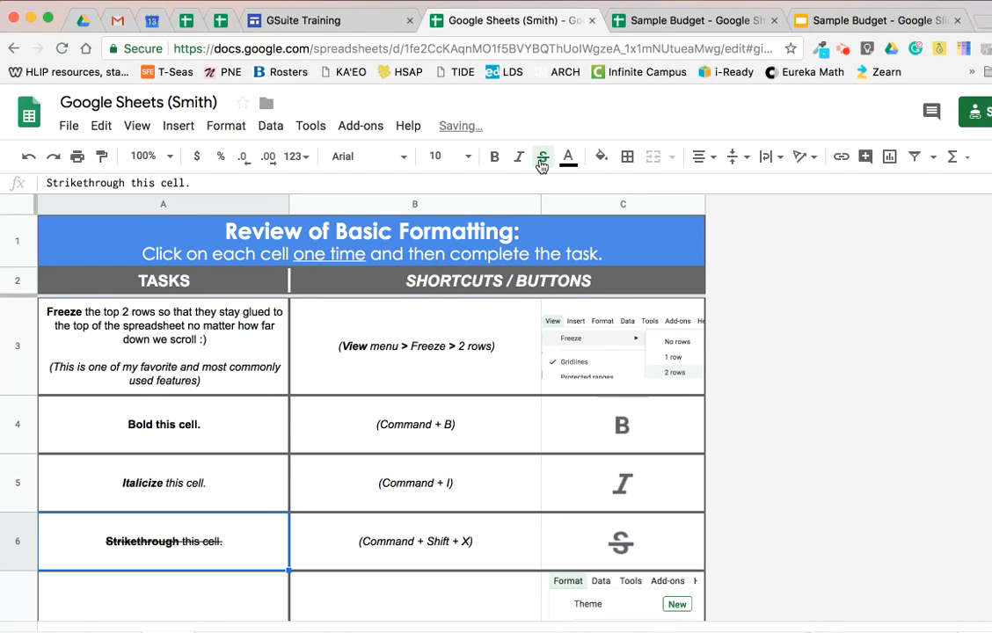
Underline the whole text of cell A7, the Underline task.
{"action": "scroll", "coordinate": [199, 510], "scroll_direction": "down", "scroll_amount": 1}
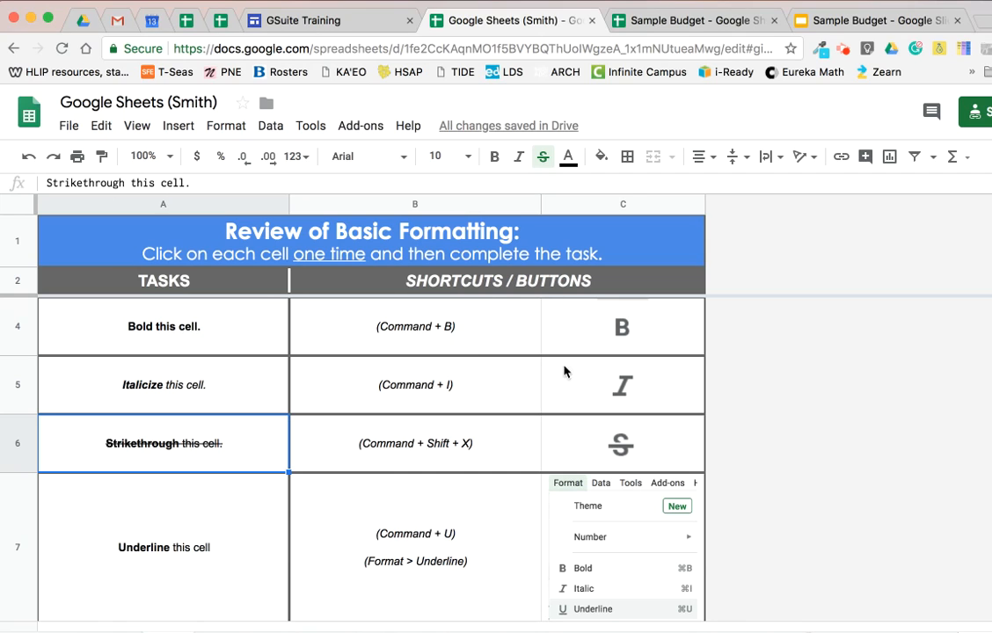
{"action": "scroll", "coordinate": [166, 493], "scroll_direction": "down", "scroll_amount": 1}
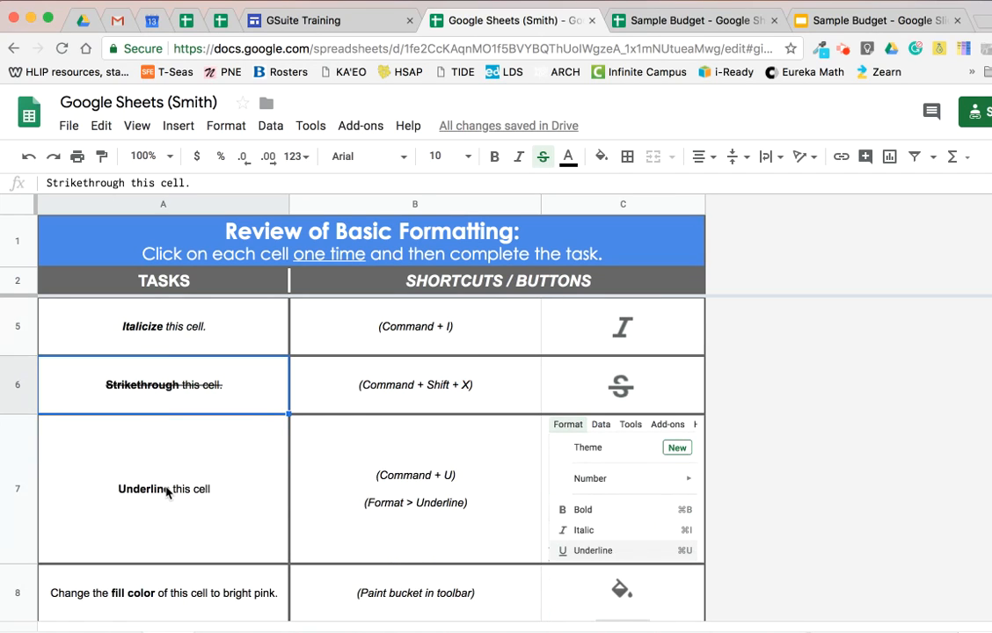
{"action": "left_click", "coordinate": [172, 475]}
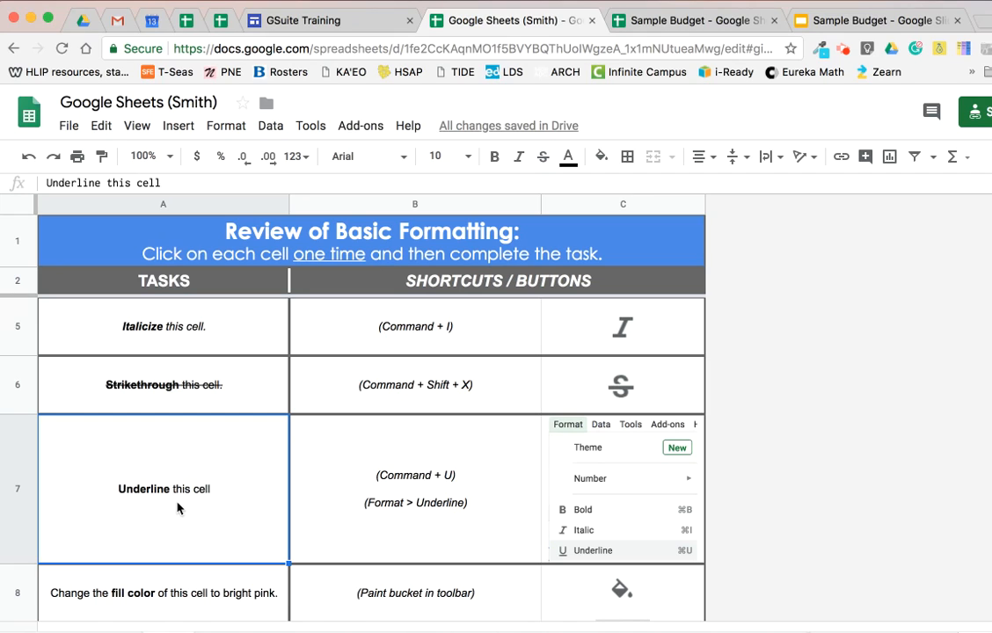
{"action": "key", "text": "super+u"}
{"action": "key", "text": "super+u"}
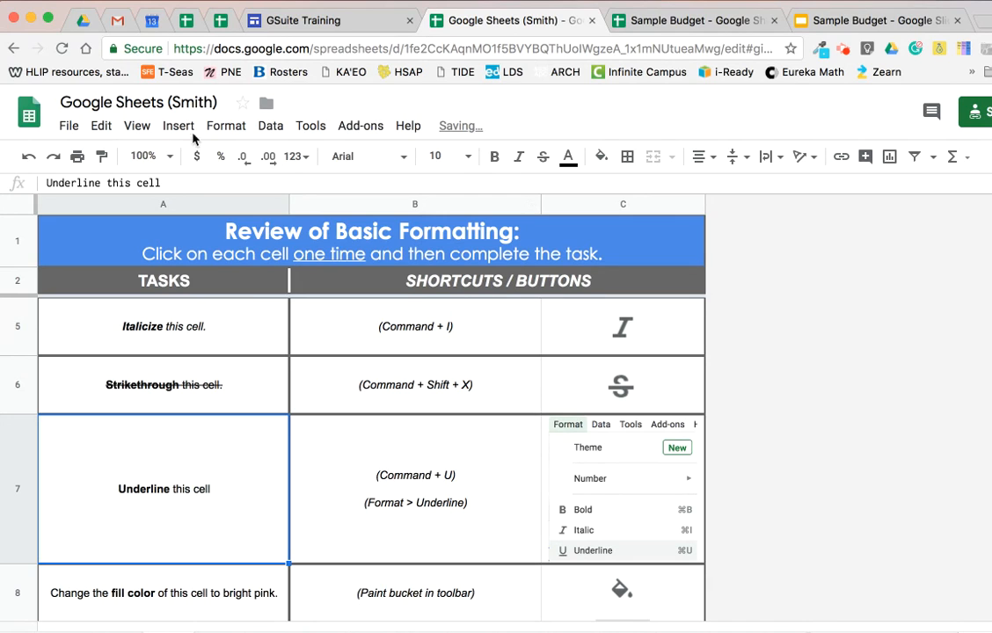
{"action": "left_click", "coordinate": [220, 126]}
{"action": "left_click", "coordinate": [242, 295]}
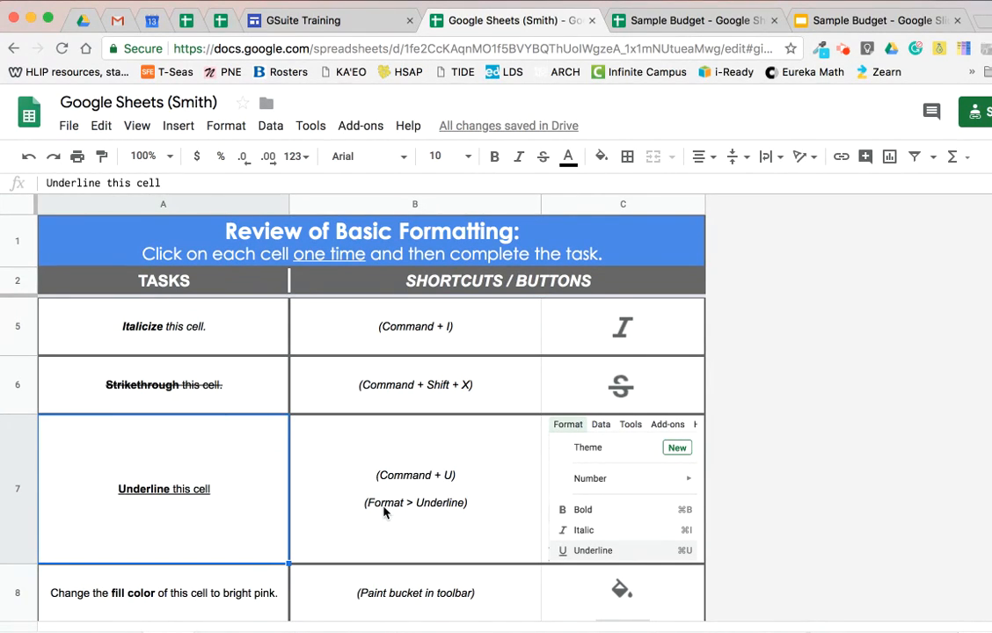
{"action": "left_click", "coordinate": [220, 129]}
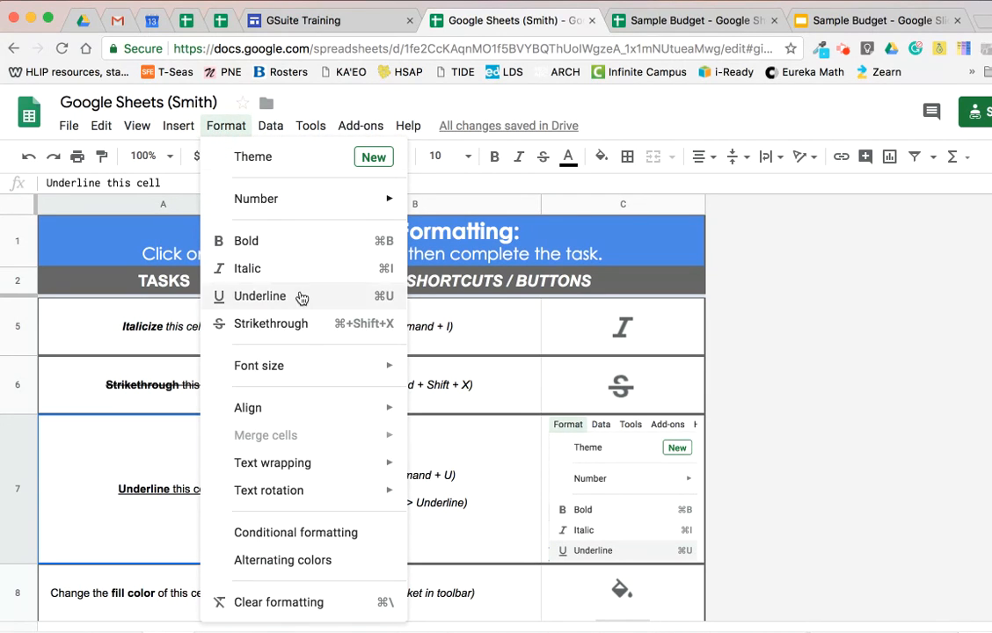
{"action": "left_click", "coordinate": [563, 476]}
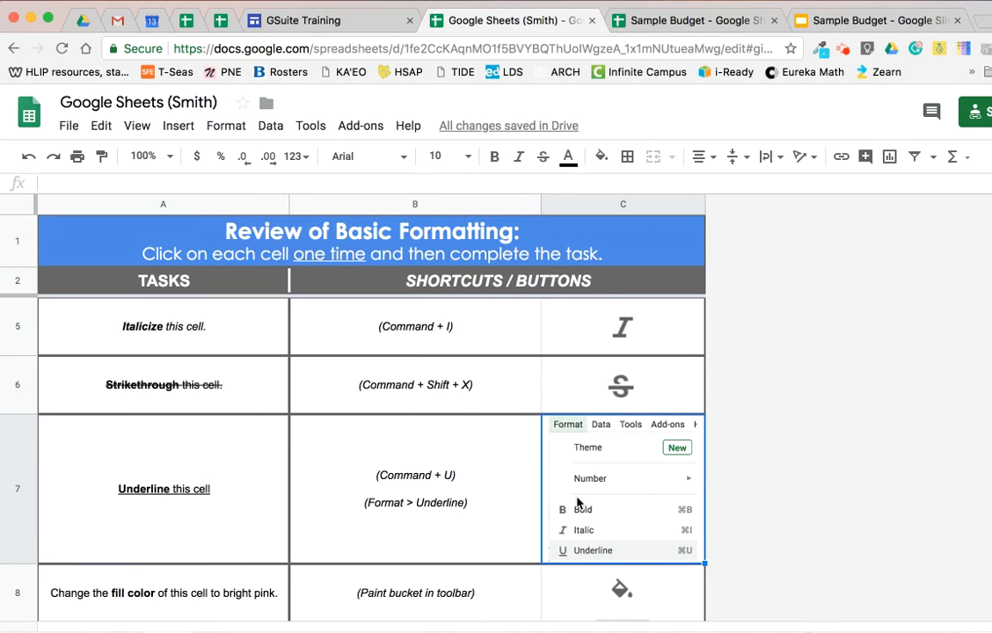
Change the fill color of cell A8 to bright pink (magenta).
{"action": "scroll", "coordinate": [400, 464], "scroll_direction": "down", "scroll_amount": 1}
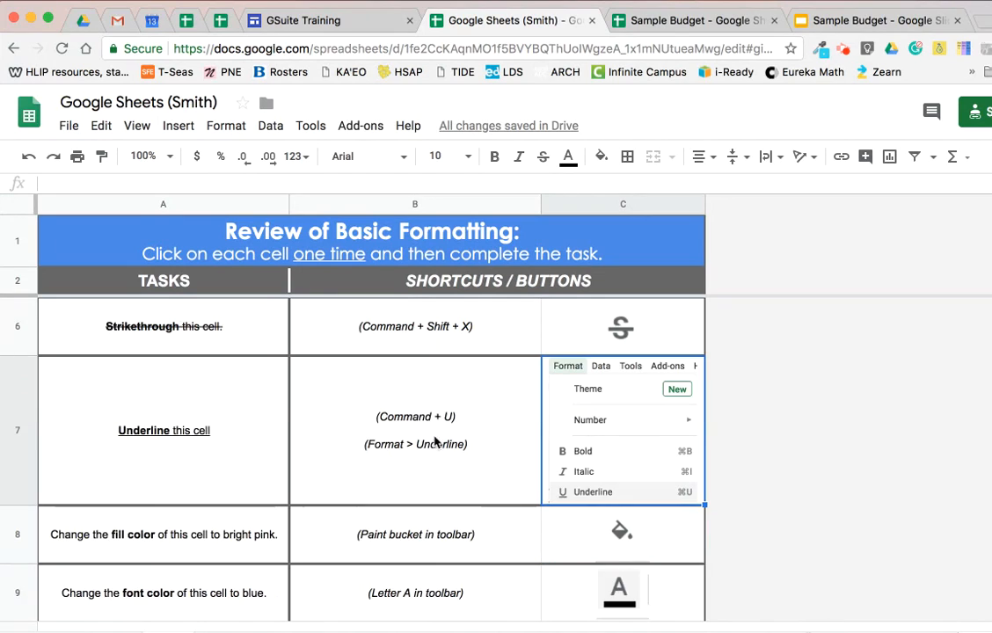
{"action": "left_click", "coordinate": [195, 545]}
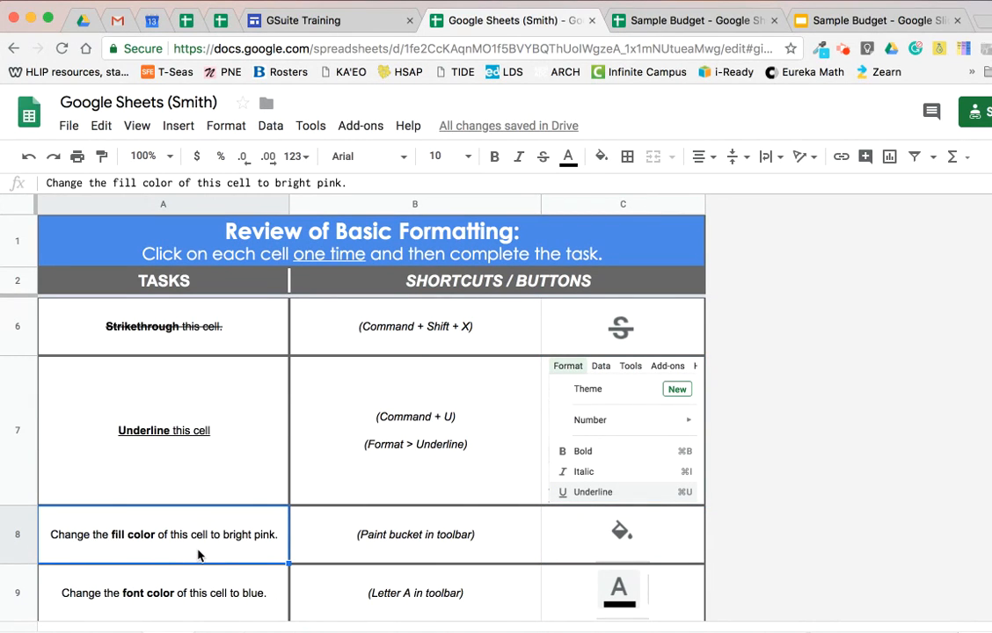
{"action": "left_click", "coordinate": [601, 157]}
{"action": "left_click", "coordinate": [780, 237]}
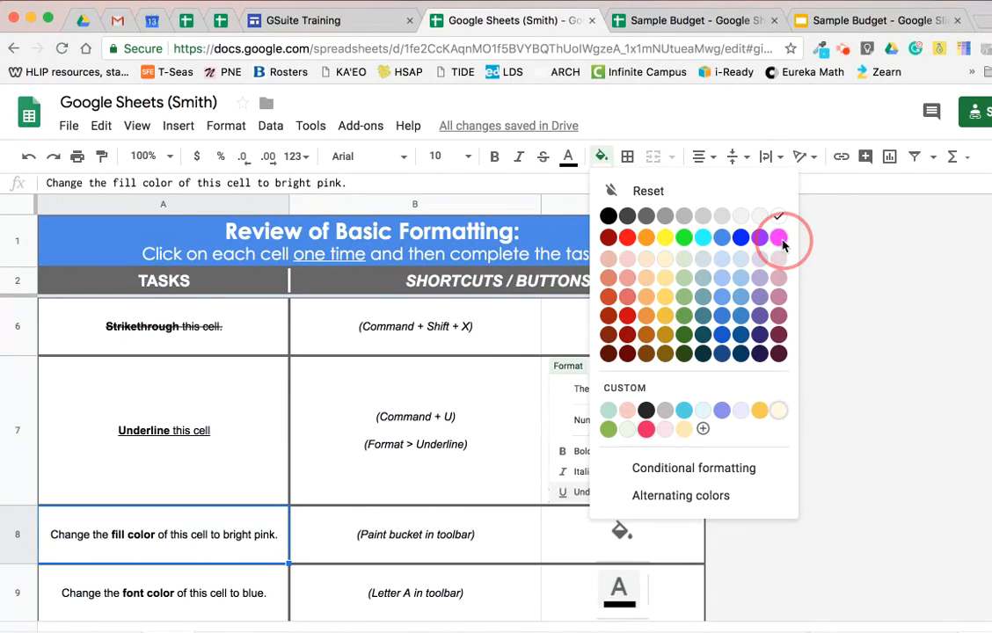
Change the font color of cell A9, the font color task, to blue.
{"action": "scroll", "coordinate": [135, 475], "scroll_direction": "down", "scroll_amount": 1}
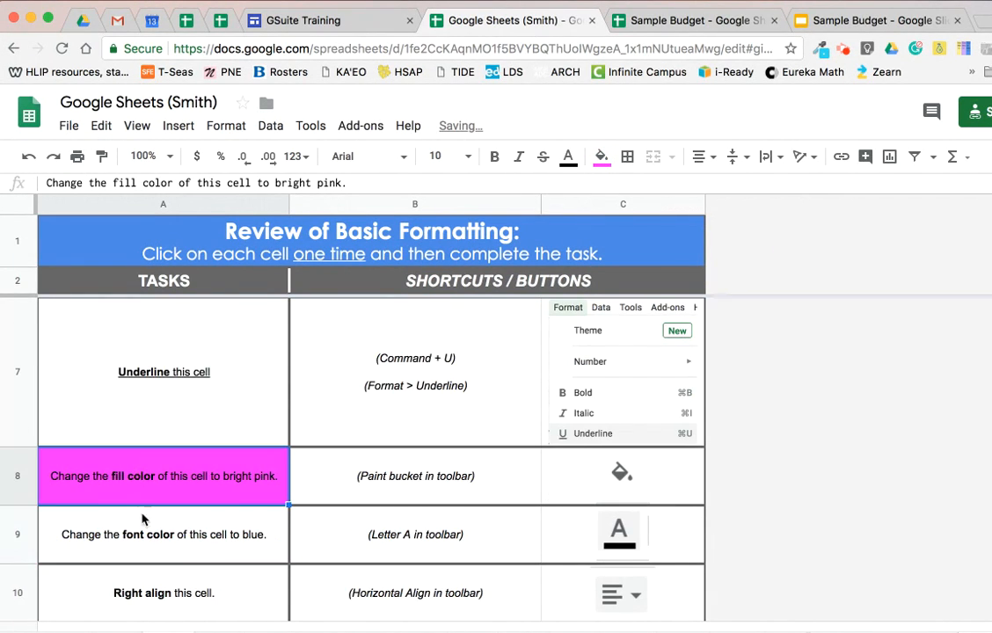
{"action": "left_click", "coordinate": [141, 537]}
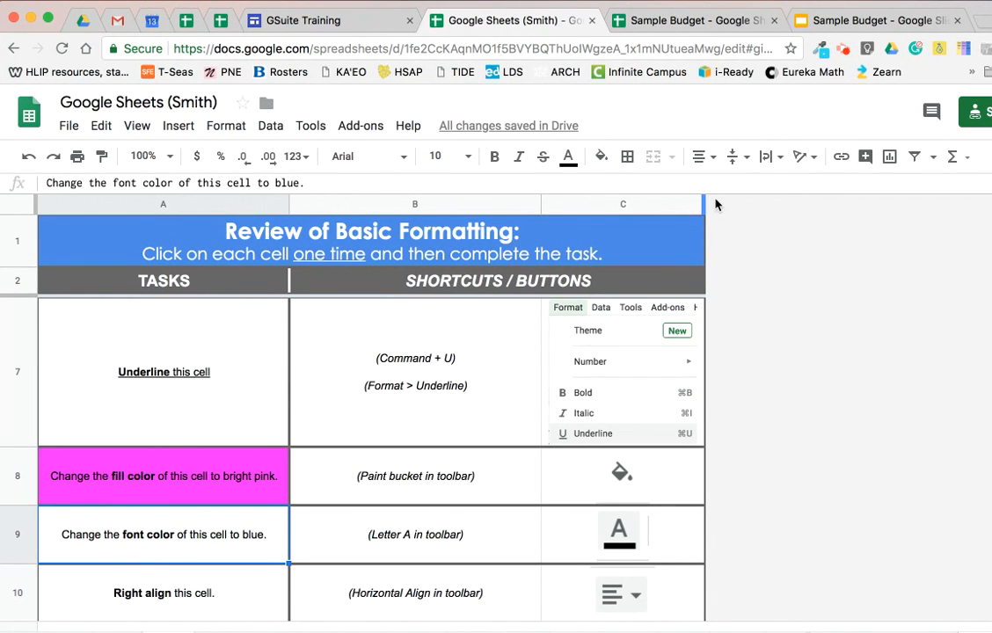
{"action": "left_click", "coordinate": [569, 159]}
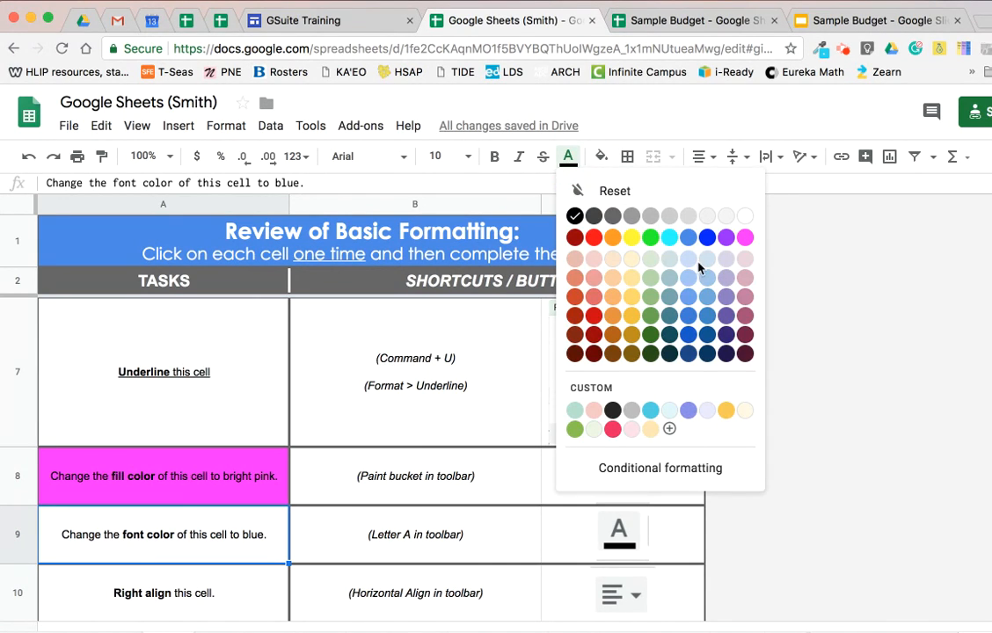
{"action": "left_click", "coordinate": [707, 240]}
Right align the text of cell A10, the Right align task.
{"action": "left_click", "coordinate": [163, 600]}
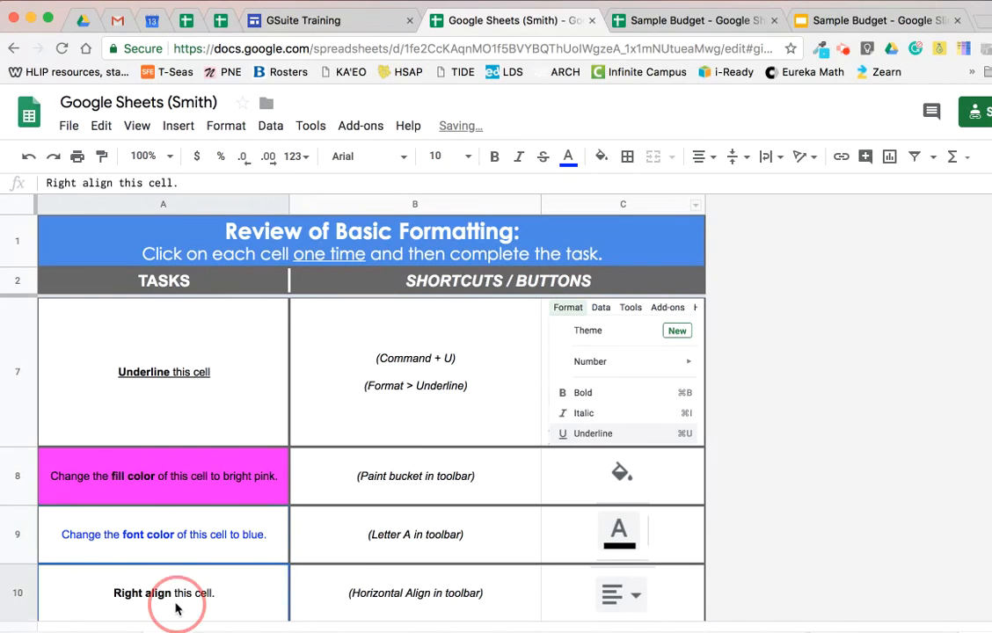
{"action": "scroll", "coordinate": [218, 473], "scroll_direction": "down", "scroll_amount": 3}
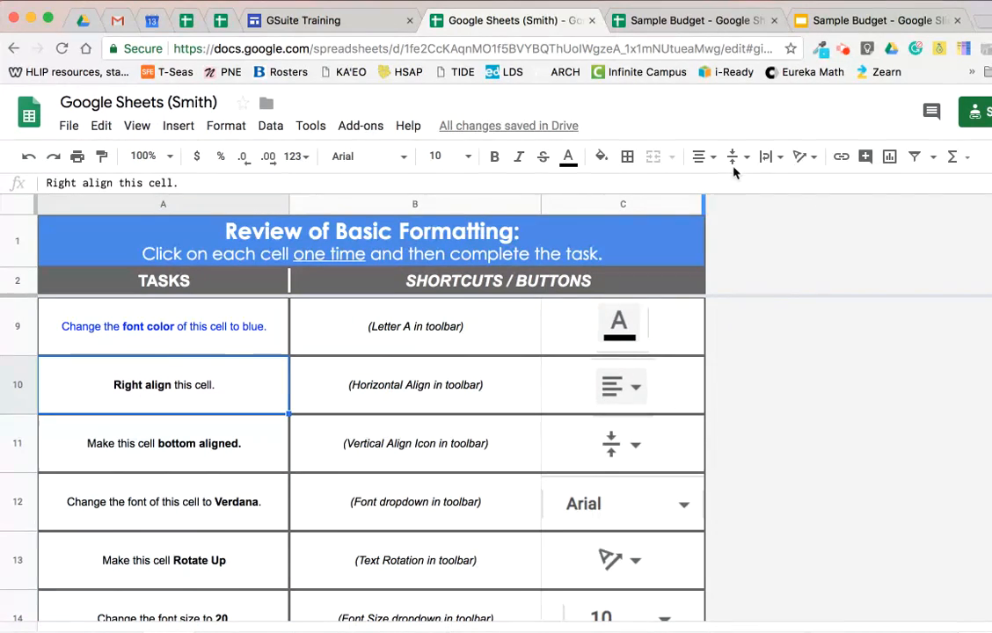
{"action": "left_click", "coordinate": [698, 158]}
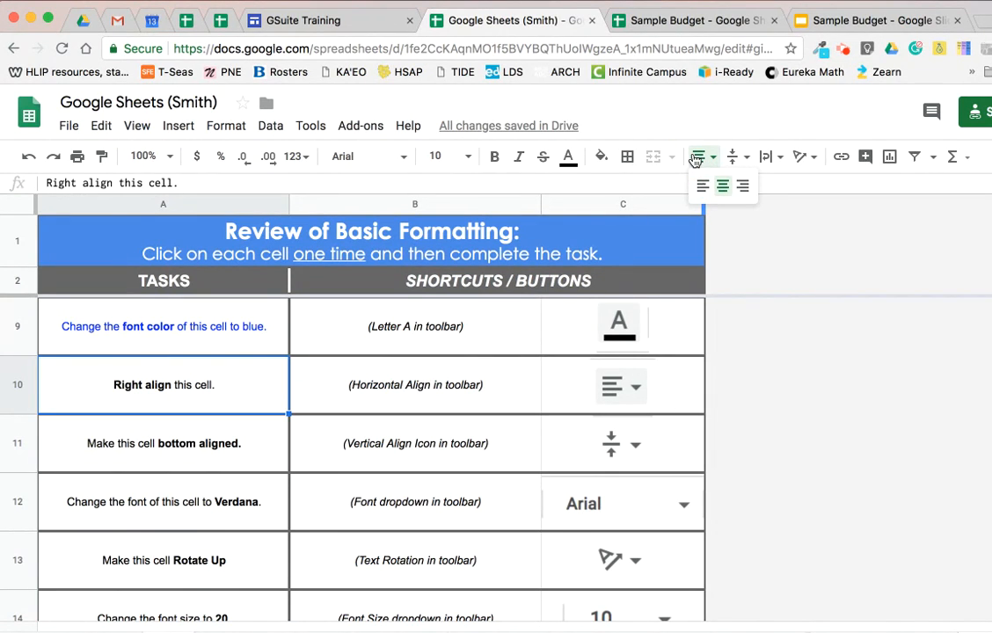
{"action": "left_click", "coordinate": [742, 186]}
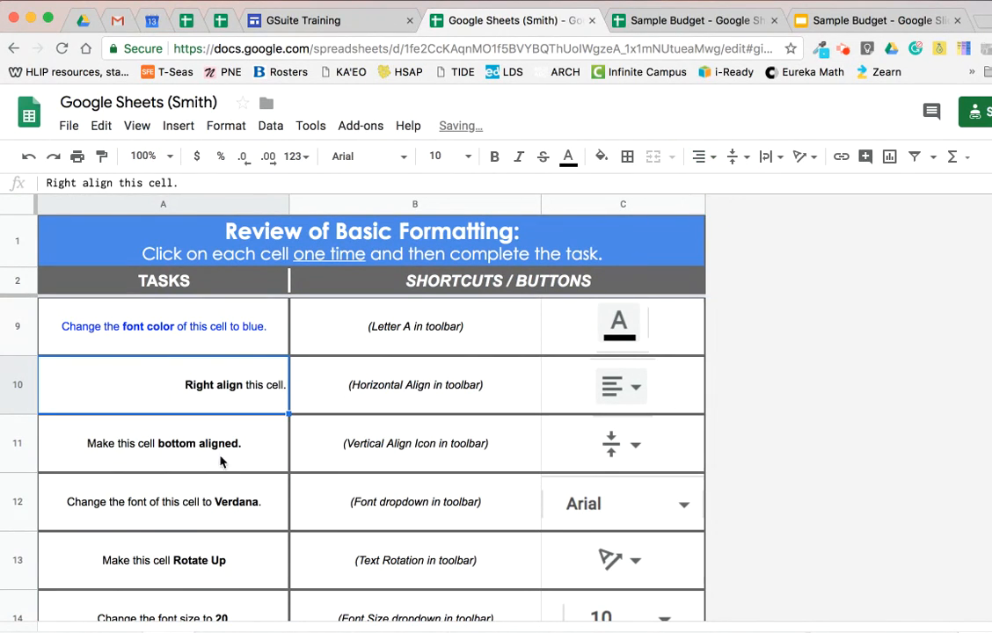
Set the vertical alignment of cell A11 to bottom.
{"action": "left_click", "coordinate": [175, 439]}
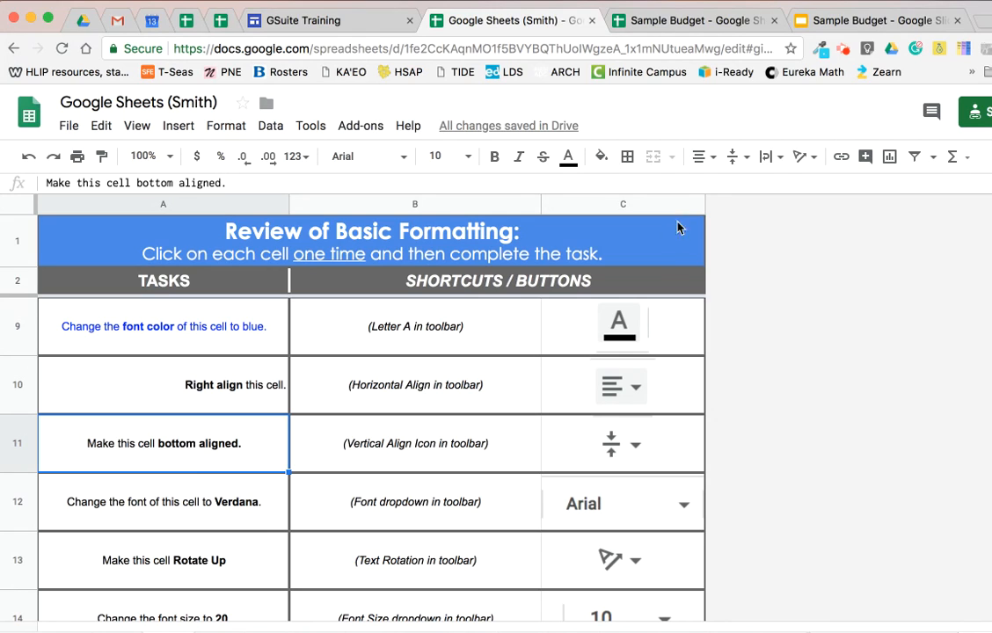
{"action": "left_click", "coordinate": [735, 157]}
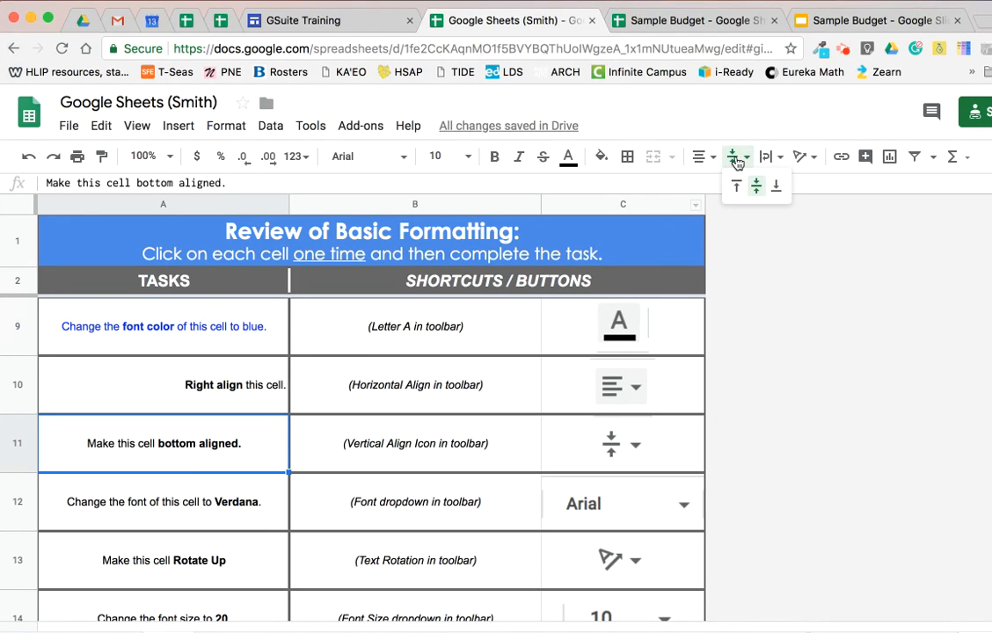
{"action": "left_click", "coordinate": [776, 186]}
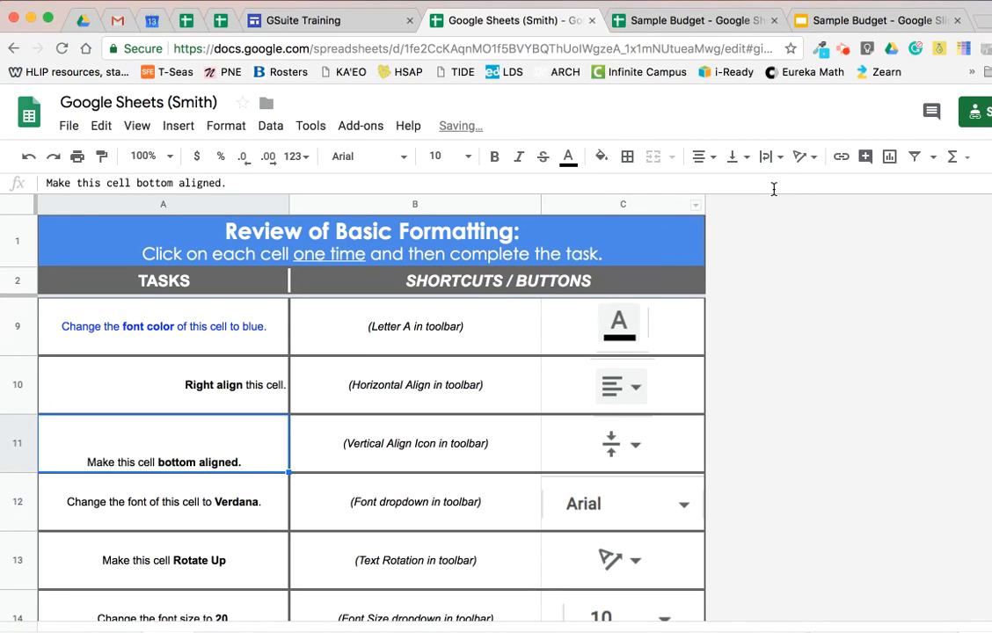
Try other vertical alignments on cell A11 and restore its bottom alignment.
{"action": "left_click", "coordinate": [735, 157]}
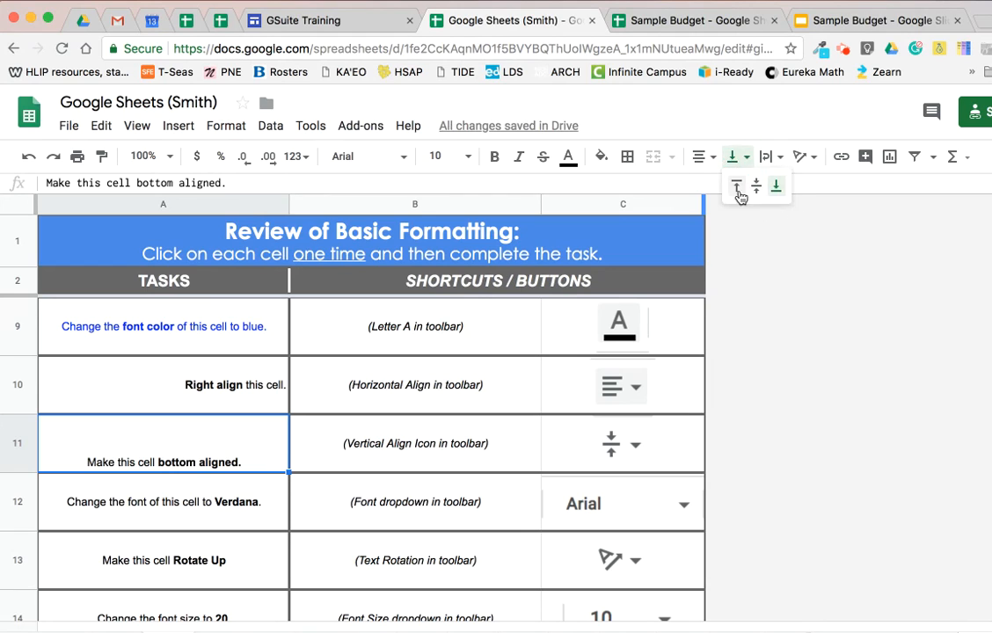
{"action": "left_click", "coordinate": [740, 201]}
{"action": "left_click", "coordinate": [735, 158]}
{"action": "left_click", "coordinate": [740, 188]}
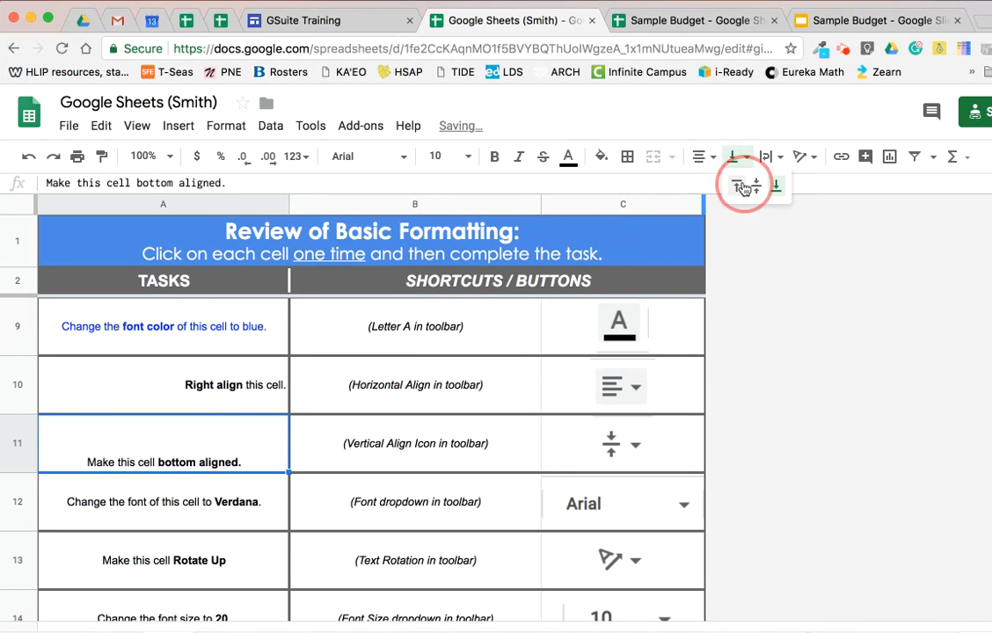
{"action": "left_click", "coordinate": [736, 157]}
{"action": "left_click", "coordinate": [776, 186]}
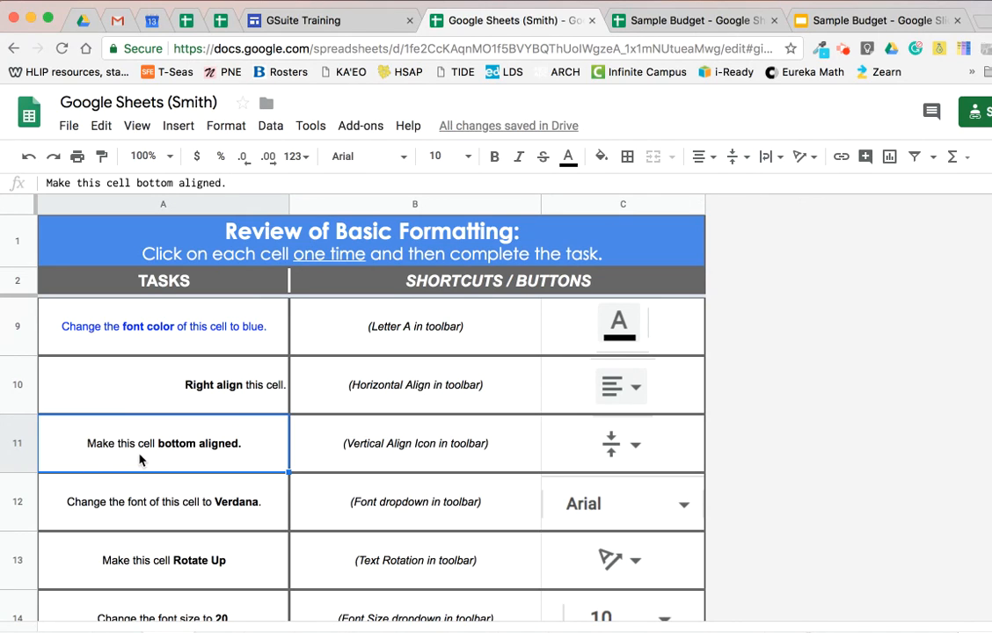
{"action": "left_click", "coordinate": [735, 158]}
{"action": "left_click", "coordinate": [776, 187]}
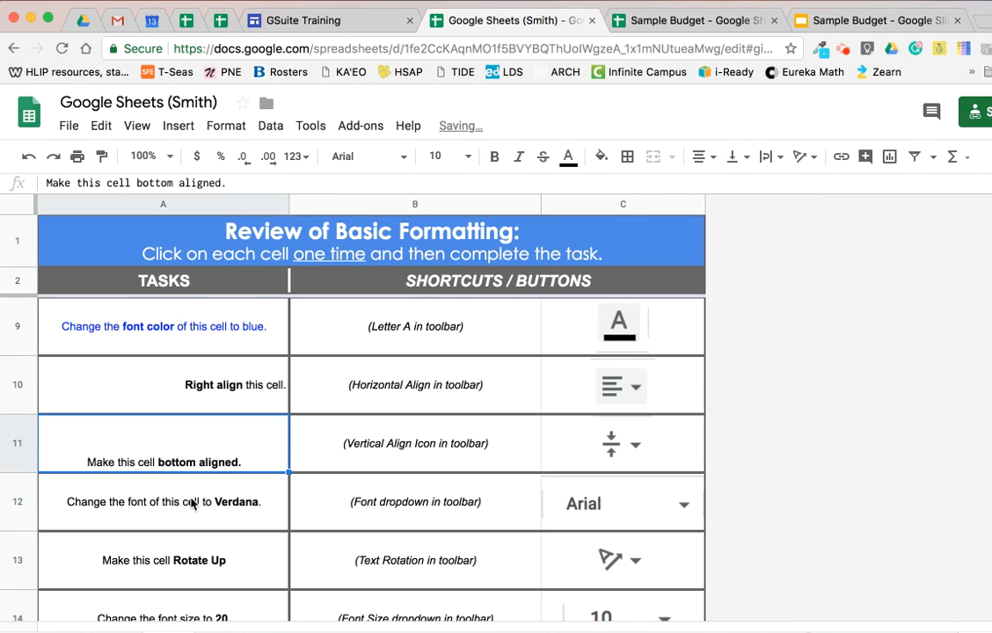
Change the font of cell A12 to Verdana.
{"action": "left_click", "coordinate": [192, 505]}
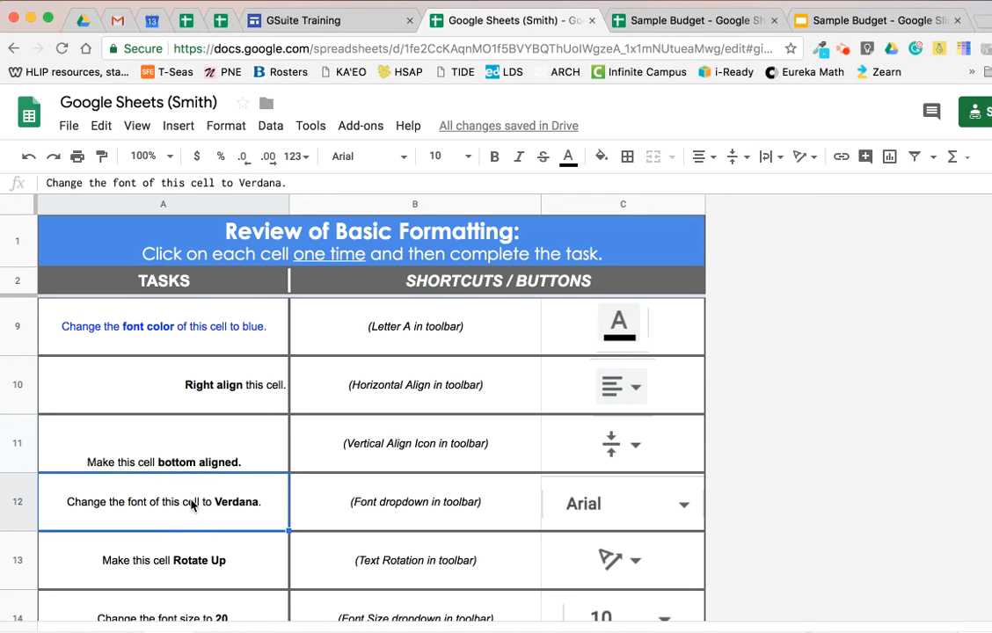
{"action": "left_click", "coordinate": [402, 158]}
{"action": "left_click_drag", "start_coordinate": [575, 411], "coordinate": [574, 621]}
{"action": "left_click", "coordinate": [382, 564]}
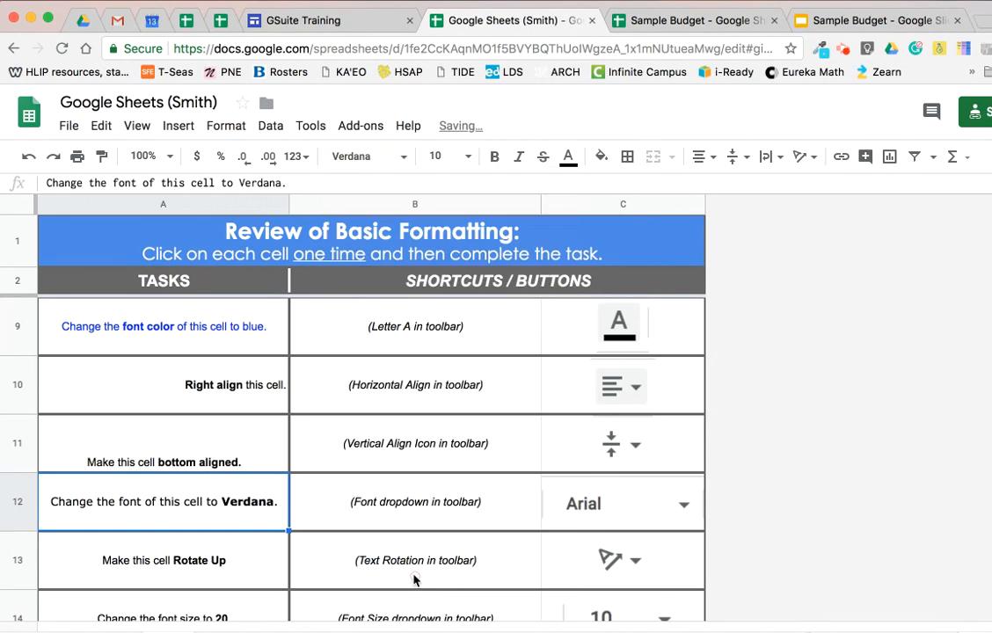
Try the 45° and -45° text tilts on cell A13, and set its text rotation to Rotate up.
{"action": "left_click", "coordinate": [217, 568]}
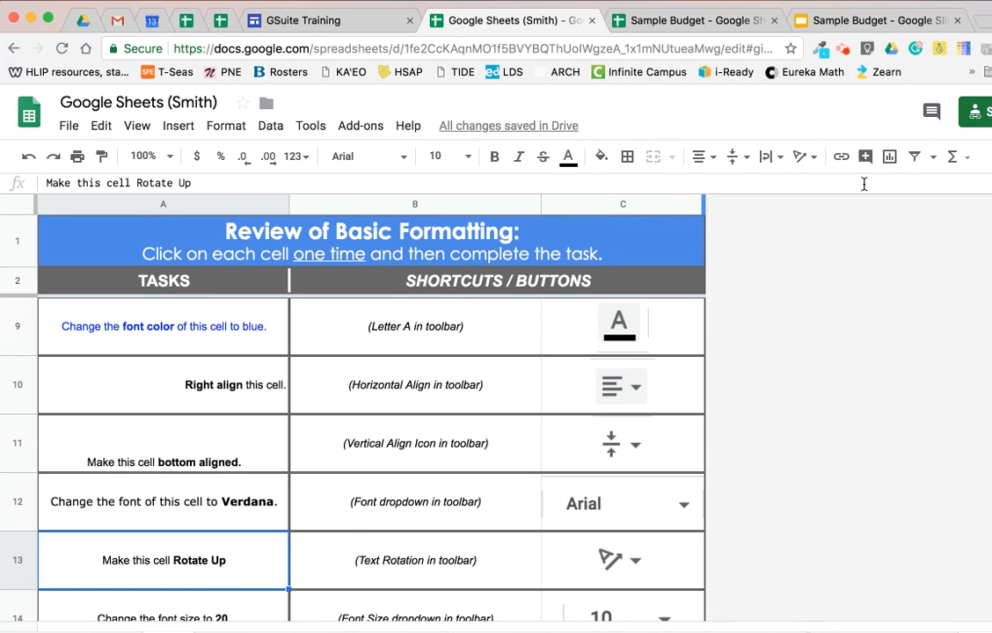
{"action": "left_click", "coordinate": [814, 162]}
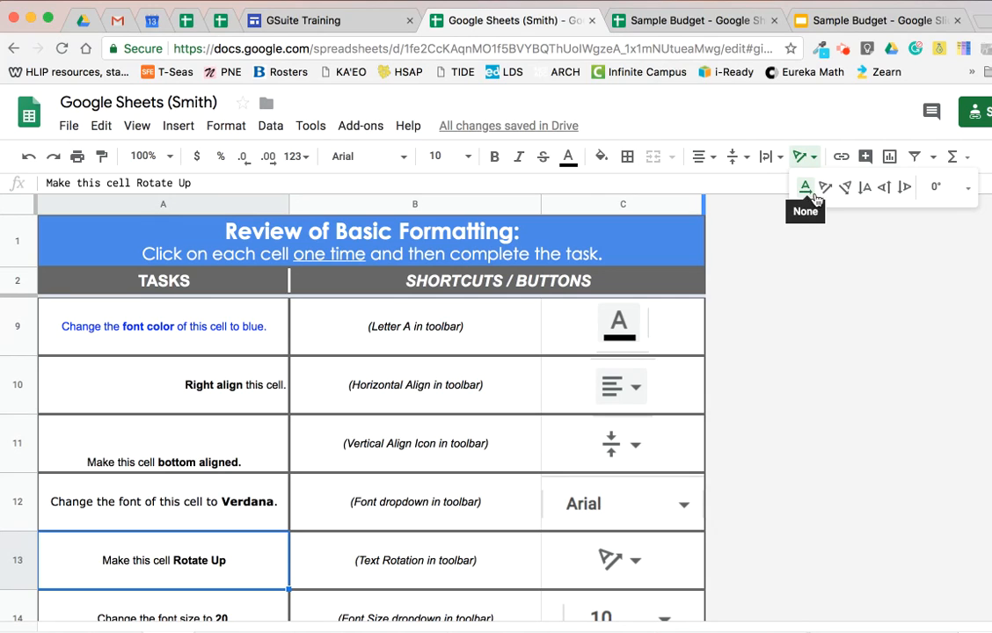
{"action": "left_click", "coordinate": [826, 187]}
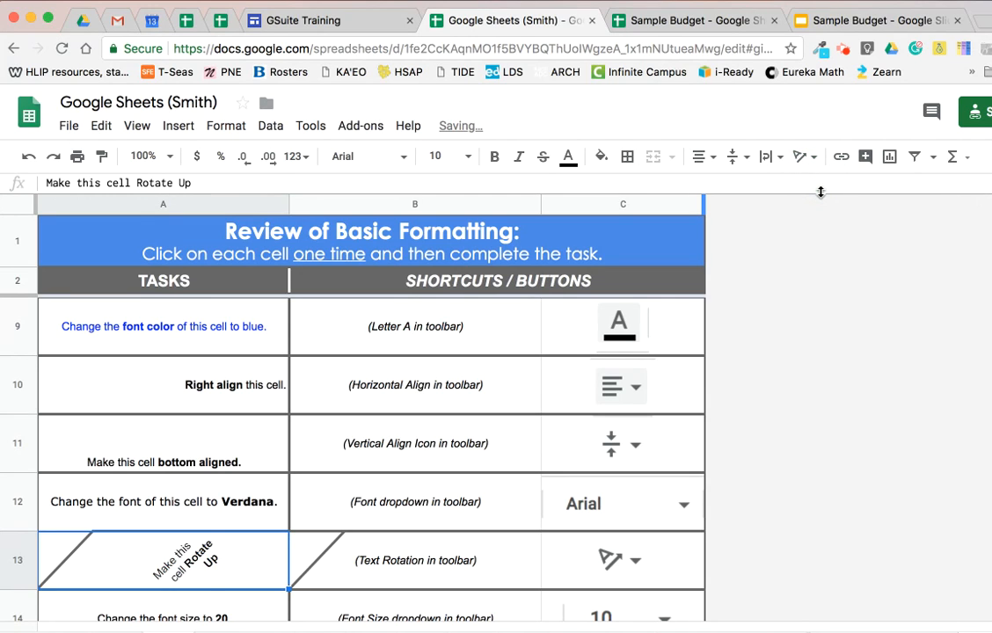
{"action": "left_click", "coordinate": [806, 158]}
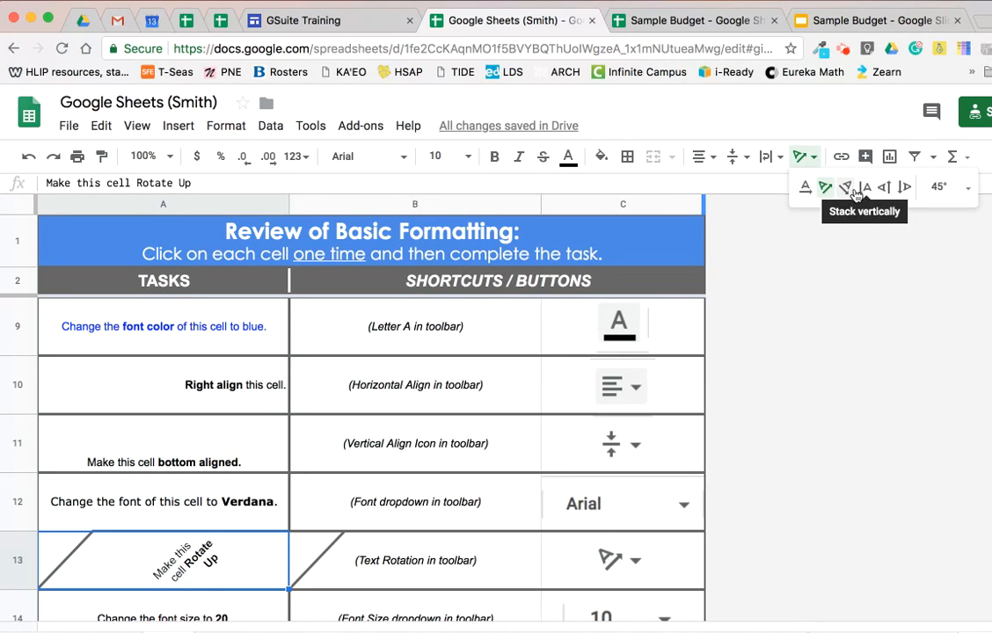
{"action": "left_click", "coordinate": [850, 189]}
{"action": "left_click", "coordinate": [812, 158]}
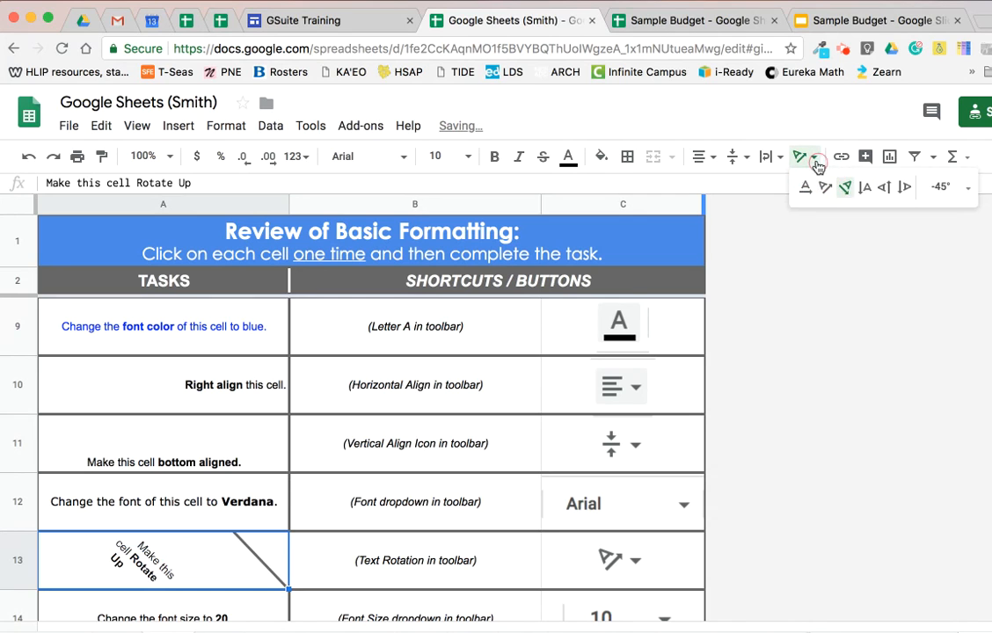
{"action": "left_click", "coordinate": [883, 188]}
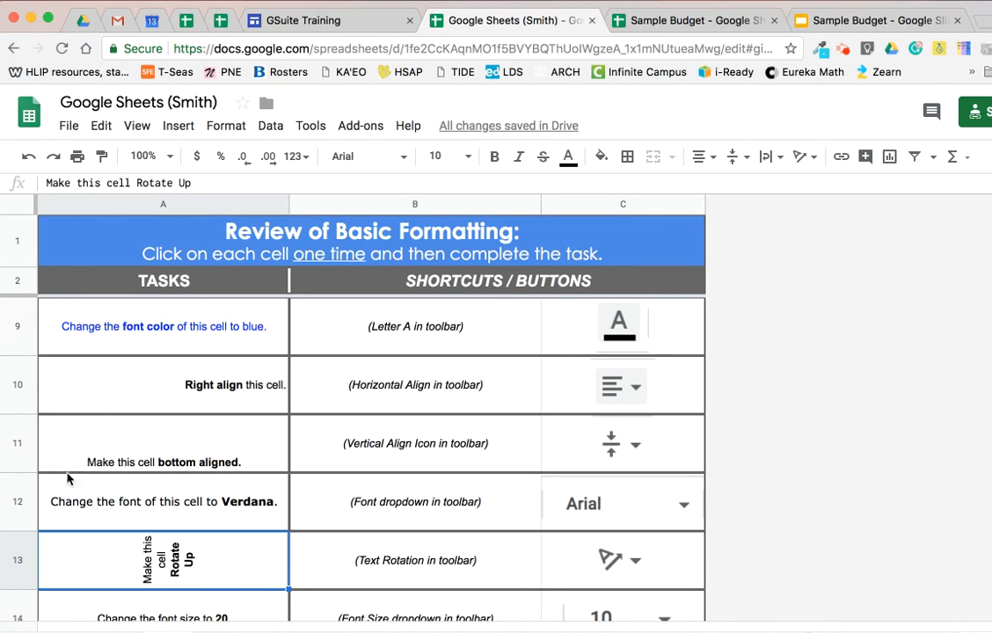
{"action": "left_click", "coordinate": [149, 554]}
Try to set the font size of cell A14 to 20.
{"action": "scroll", "coordinate": [198, 524], "scroll_direction": "down", "scroll_amount": 2}
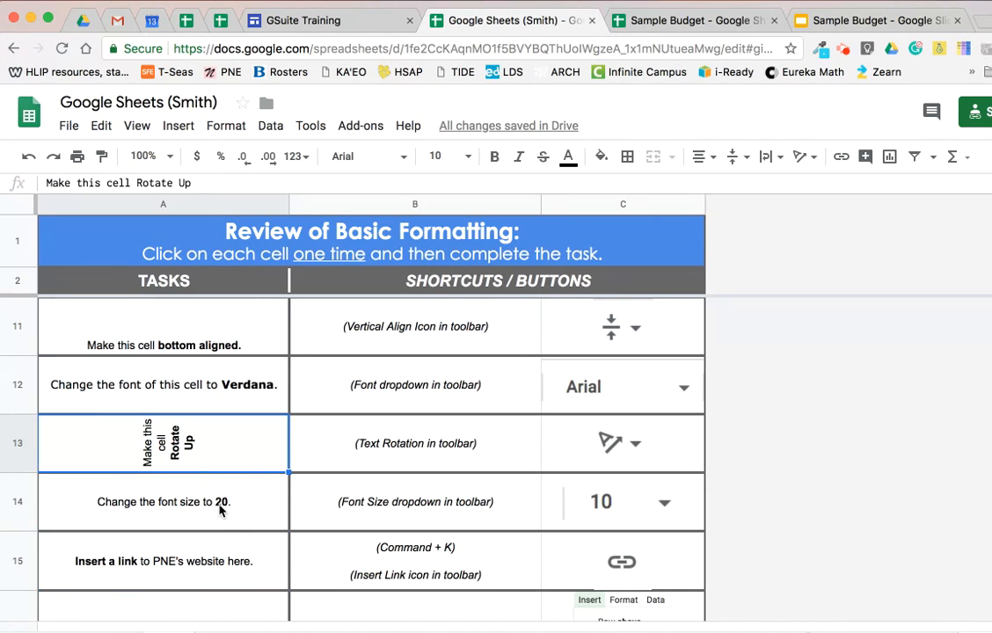
{"action": "left_click", "coordinate": [220, 508]}
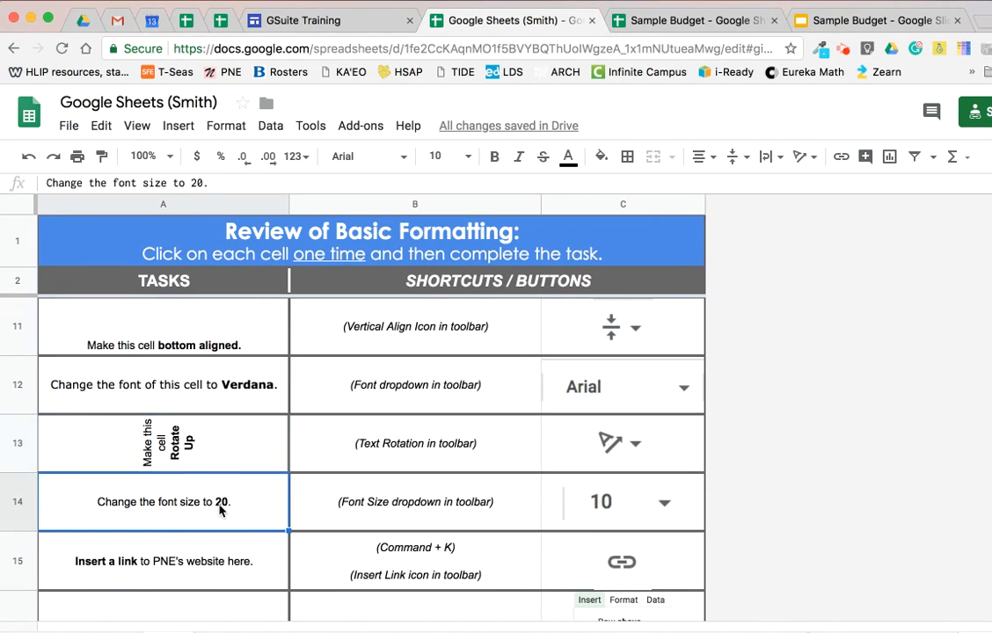
{"action": "left_click", "coordinate": [445, 157]}
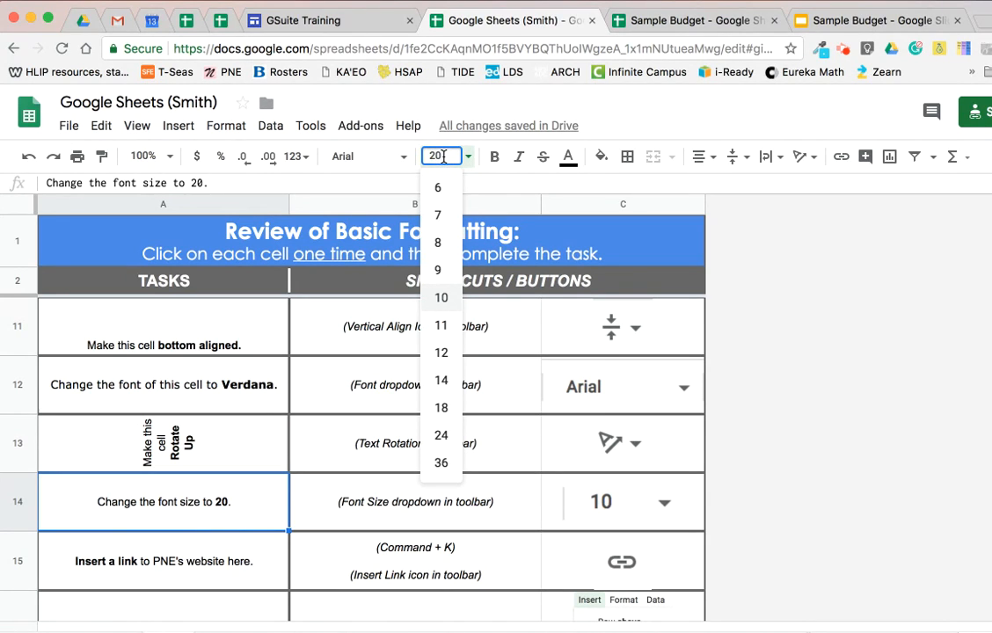
{"action": "left_click", "coordinate": [824, 350]}
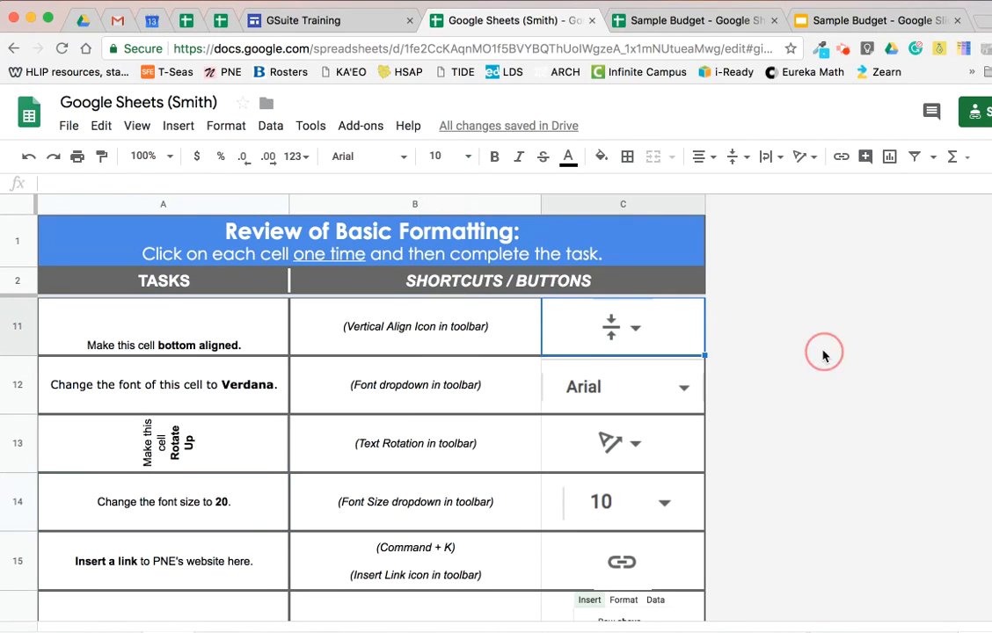
Set the font size of cell A14, the font size task, to 20.
{"action": "left_click", "coordinate": [220, 498]}
{"action": "left_click", "coordinate": [466, 157]}
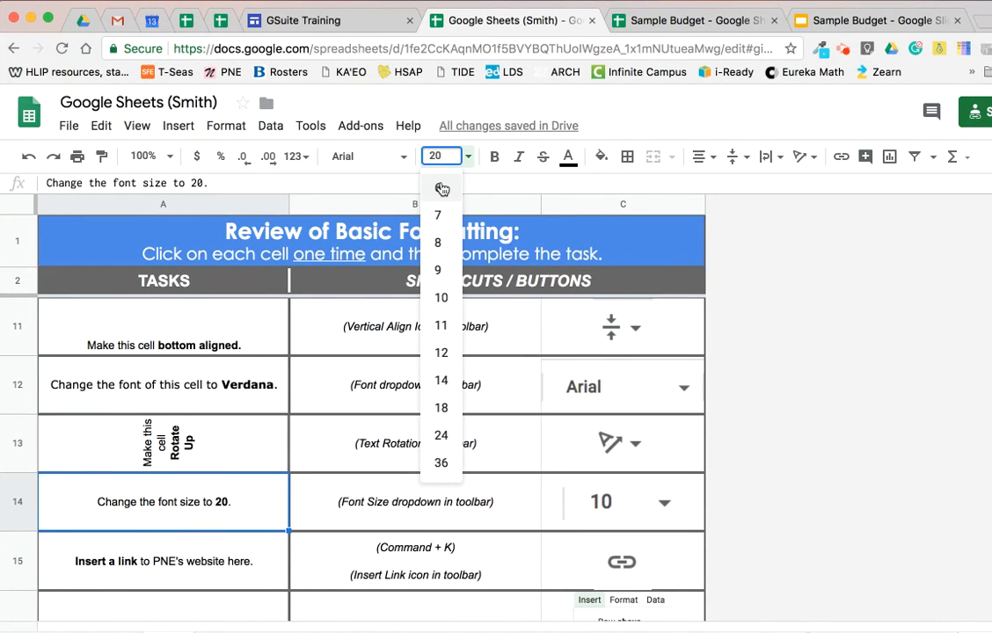
{"action": "key", "text": "Return"}
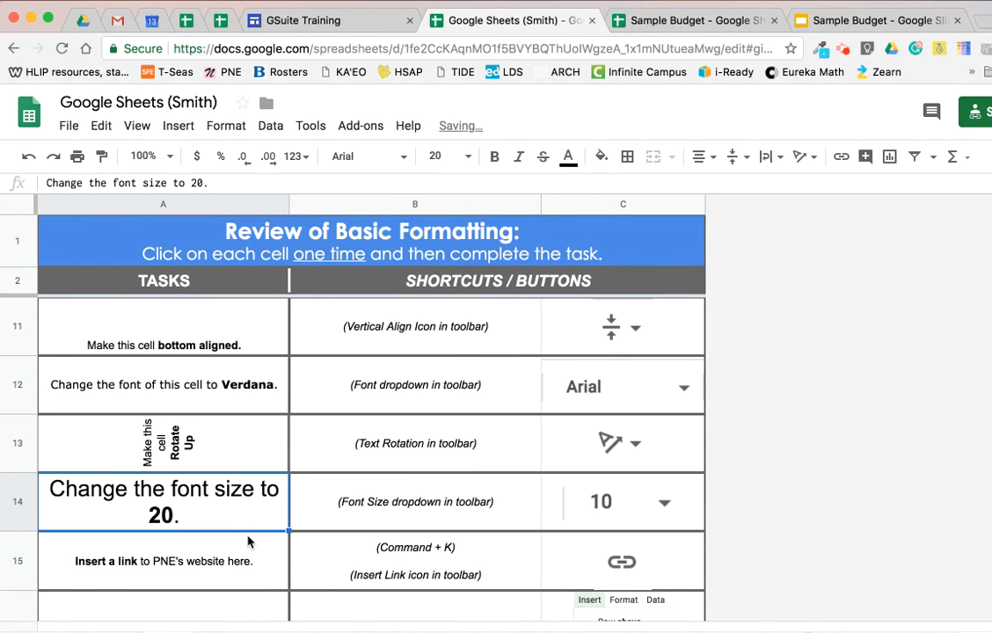
Open the PNE (Princess Nāhiʻenaʻena Elementary) website in a new browser tab and copy its address for the link in cell A15.
{"action": "left_click", "coordinate": [227, 579]}
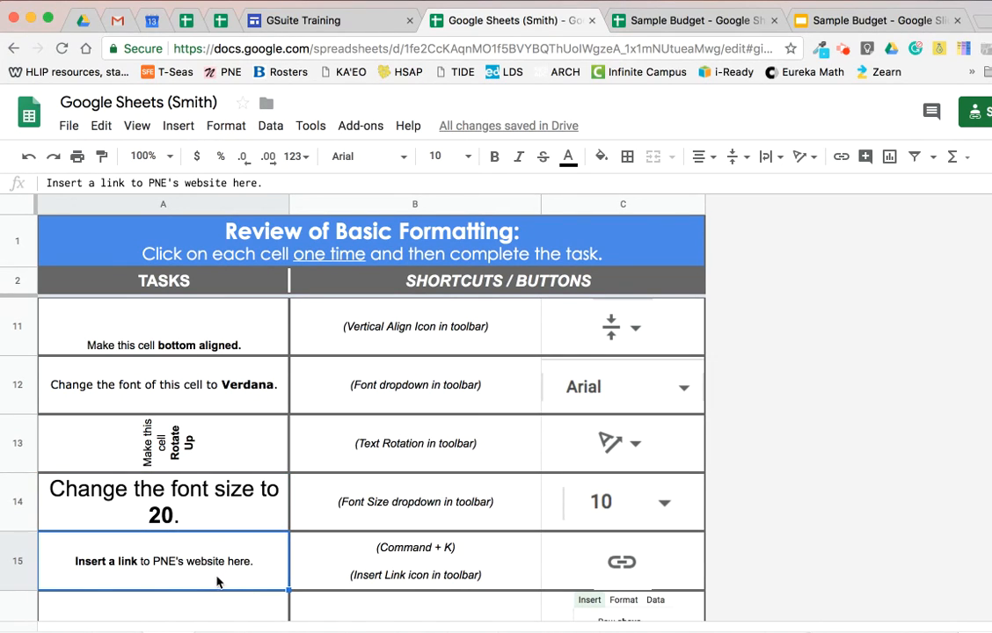
{"action": "left_click", "coordinate": [987, 31]}
{"action": "type", "text": "pne"}
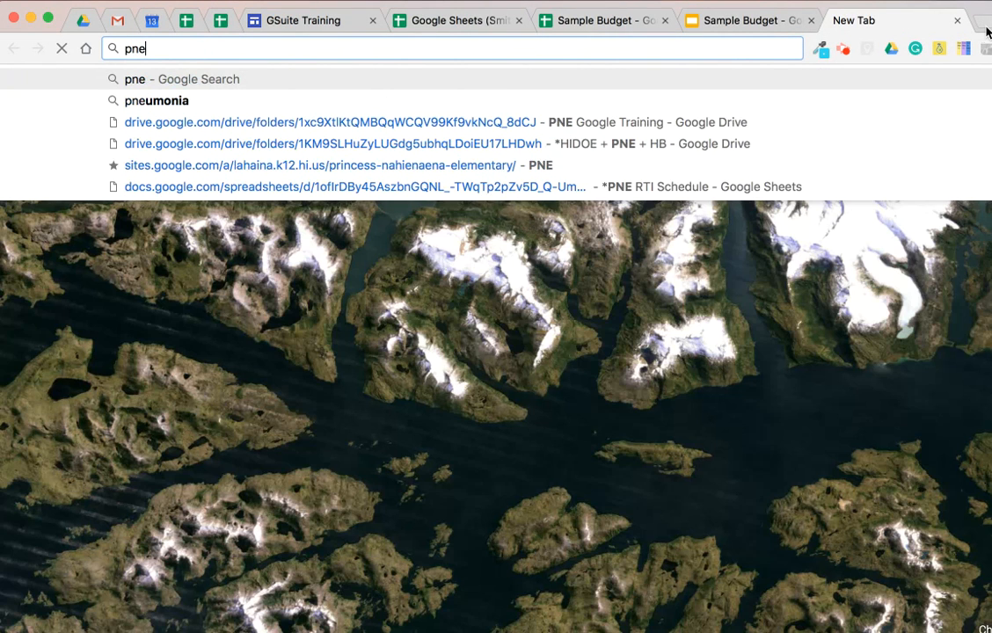
{"action": "left_click", "coordinate": [528, 166]}
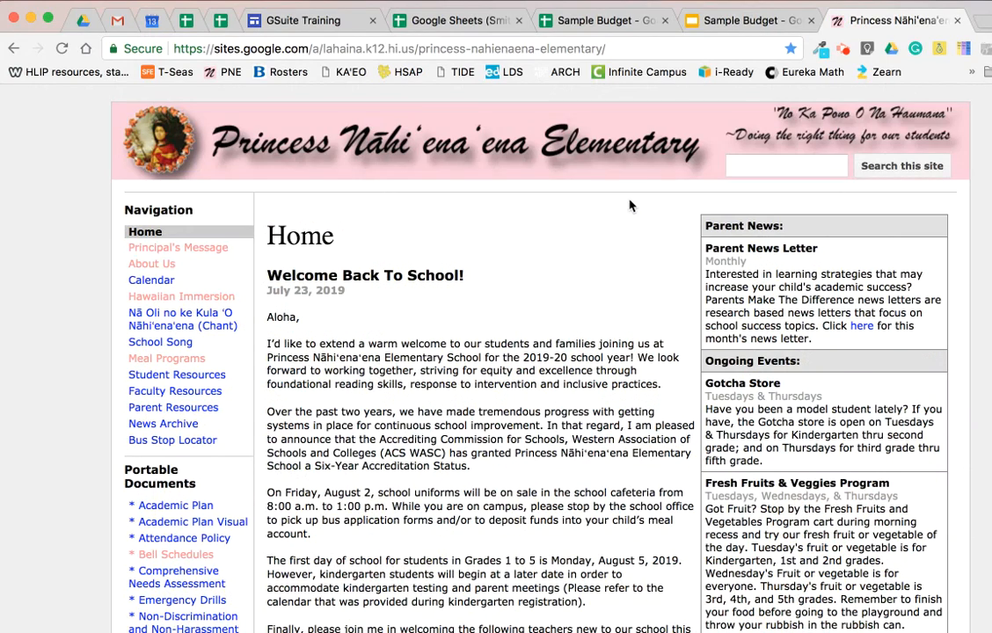
{"action": "left_click", "coordinate": [552, 49]}
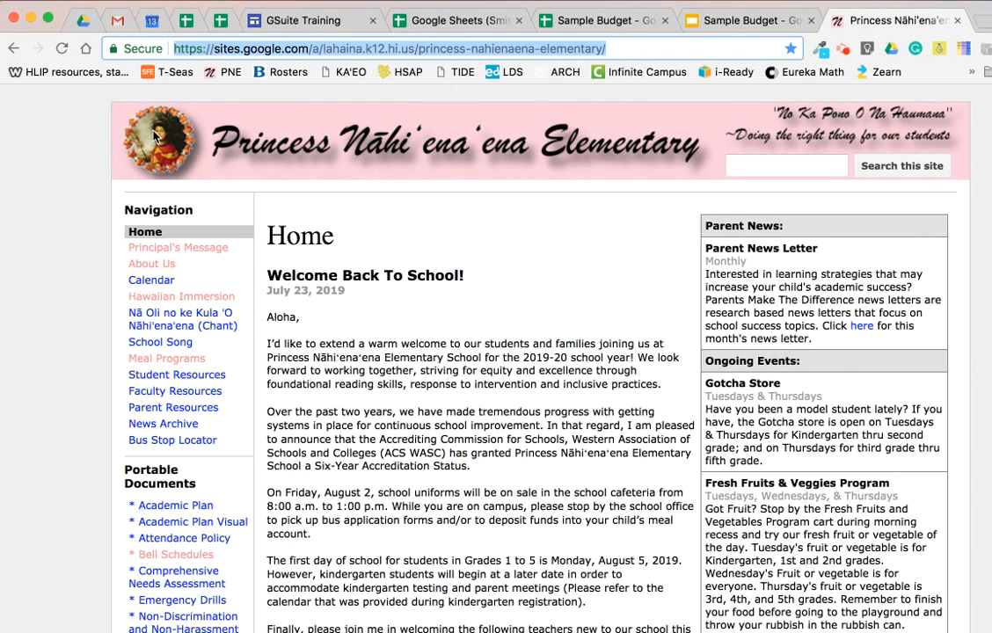
{"action": "left_click", "coordinate": [104, 127]}
{"action": "left_click", "coordinate": [307, 48]}
{"action": "left_click", "coordinate": [141, 1]}
{"action": "left_click", "coordinate": [176, 72]}
Back in the Google Sheets (Smith) spreadsheet, link the text in cell A15 to the copied PNE website address and preview the link.
{"action": "left_click", "coordinate": [470, 26]}
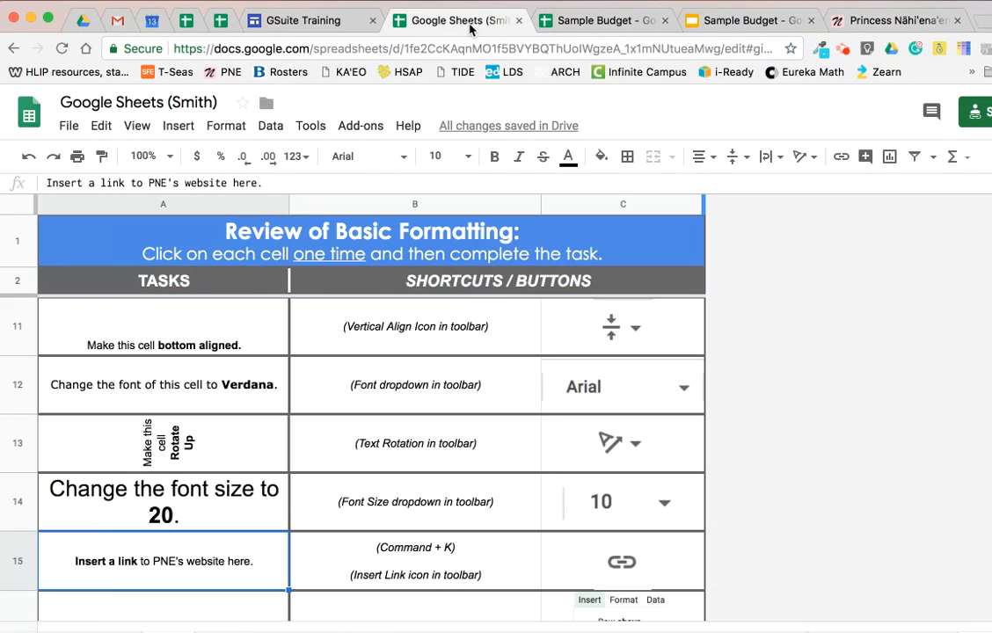
{"action": "left_click", "coordinate": [842, 158]}
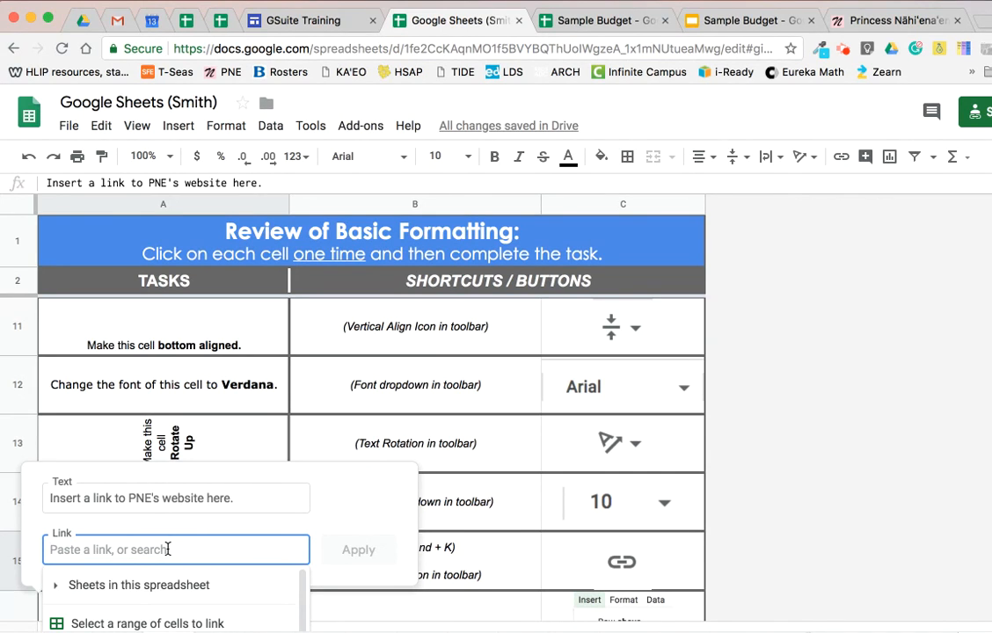
{"action": "key", "text": "super+v"}
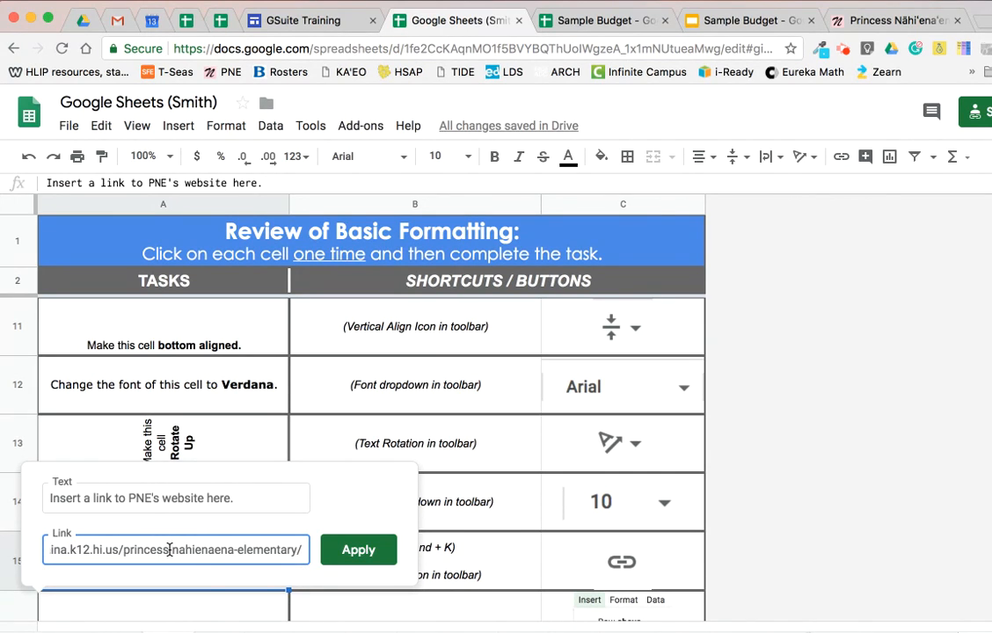
{"action": "key", "text": "super+z"}
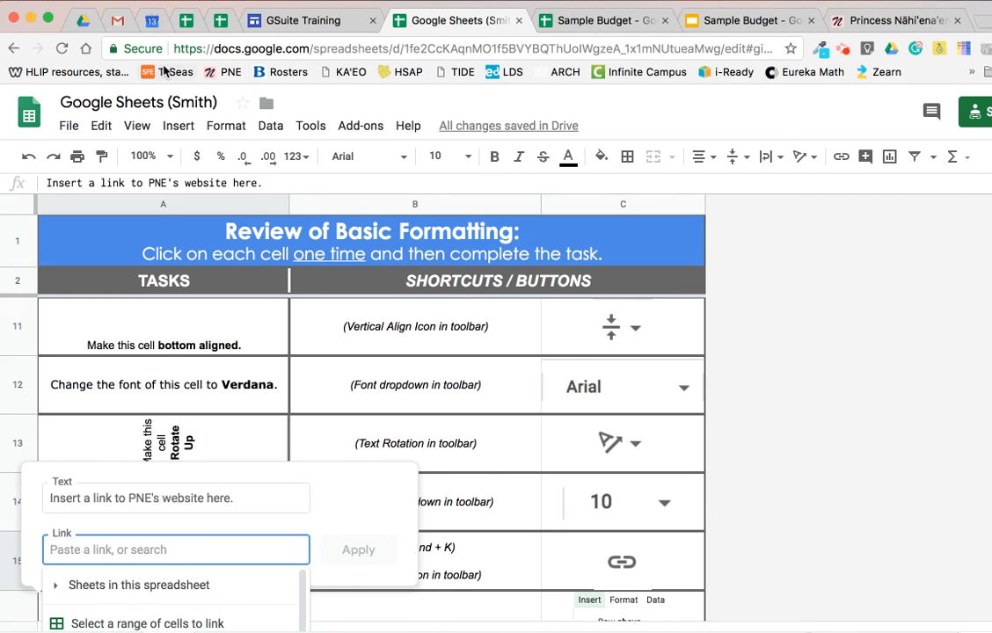
{"action": "left_click", "coordinate": [152, 0]}
{"action": "left_click", "coordinate": [192, 87]}
{"action": "left_click", "coordinate": [350, 558]}
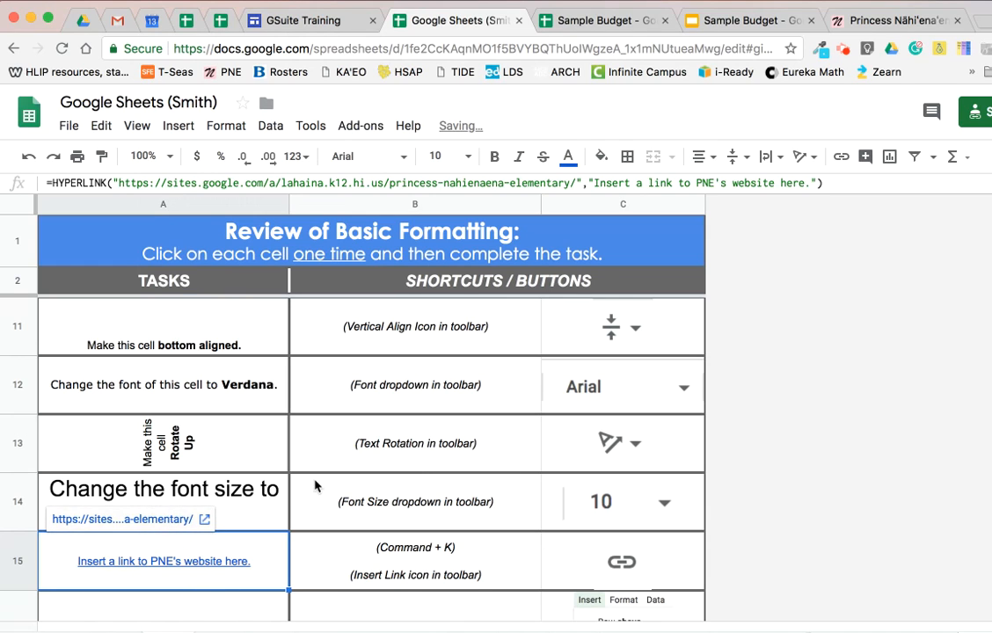
{"action": "left_click", "coordinate": [261, 502]}
{"action": "scroll", "coordinate": [238, 492], "scroll_direction": "down", "scroll_amount": 1}
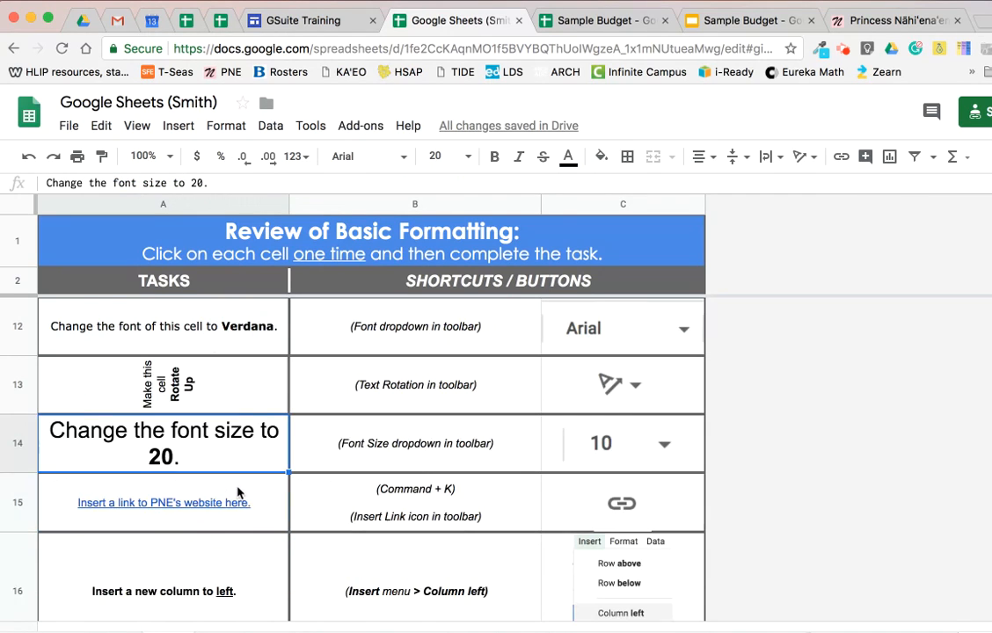
{"action": "mouse_move", "coordinate": [247, 492]}
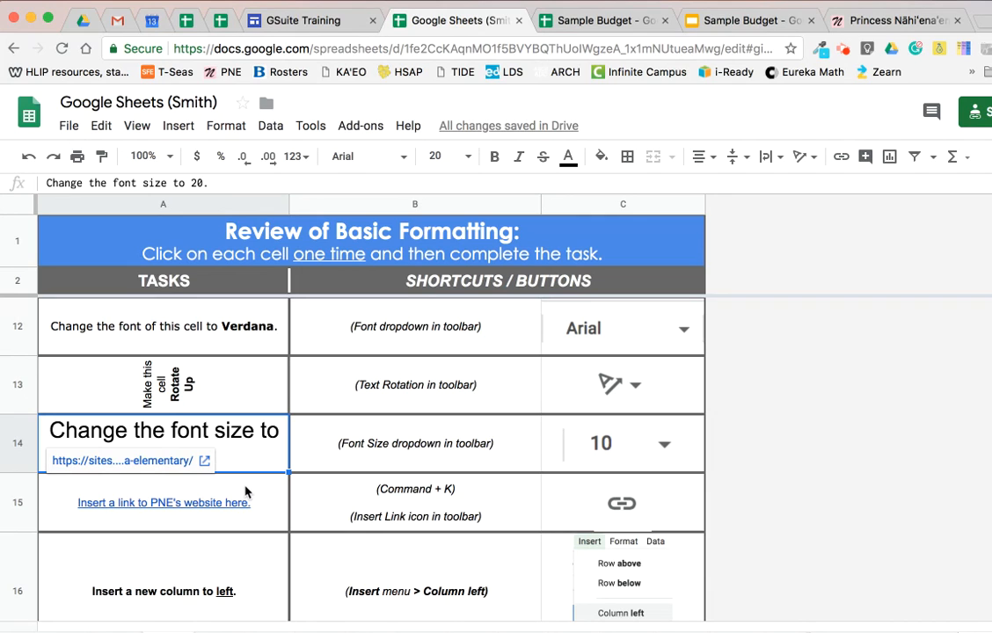
Insert a new column to the left of task cell A16, "Insert a new column to left".
{"action": "scroll", "coordinate": [246, 493], "scroll_direction": "down", "scroll_amount": 1}
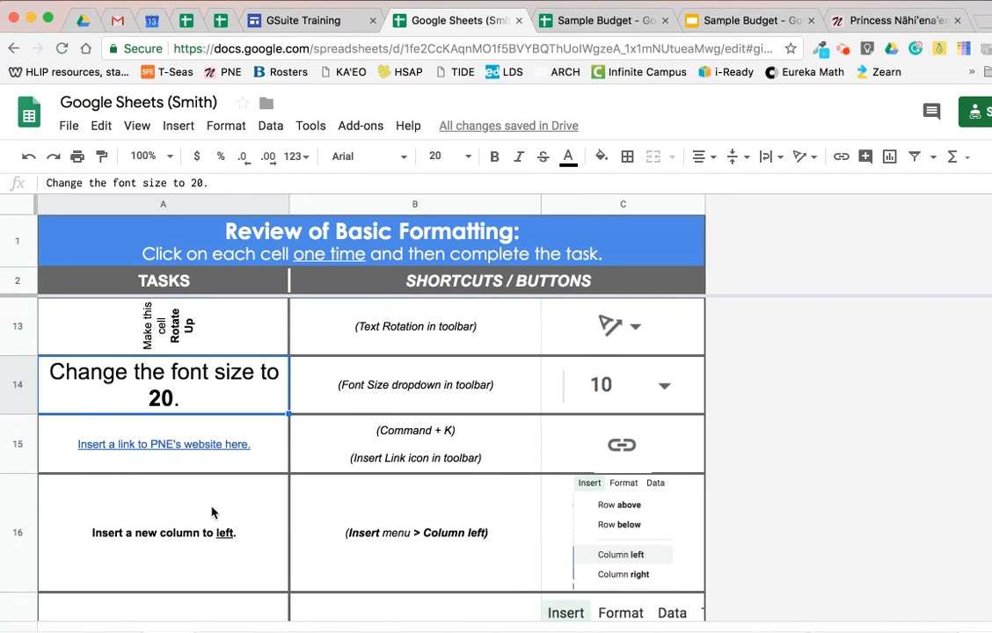
{"action": "left_click", "coordinate": [215, 512]}
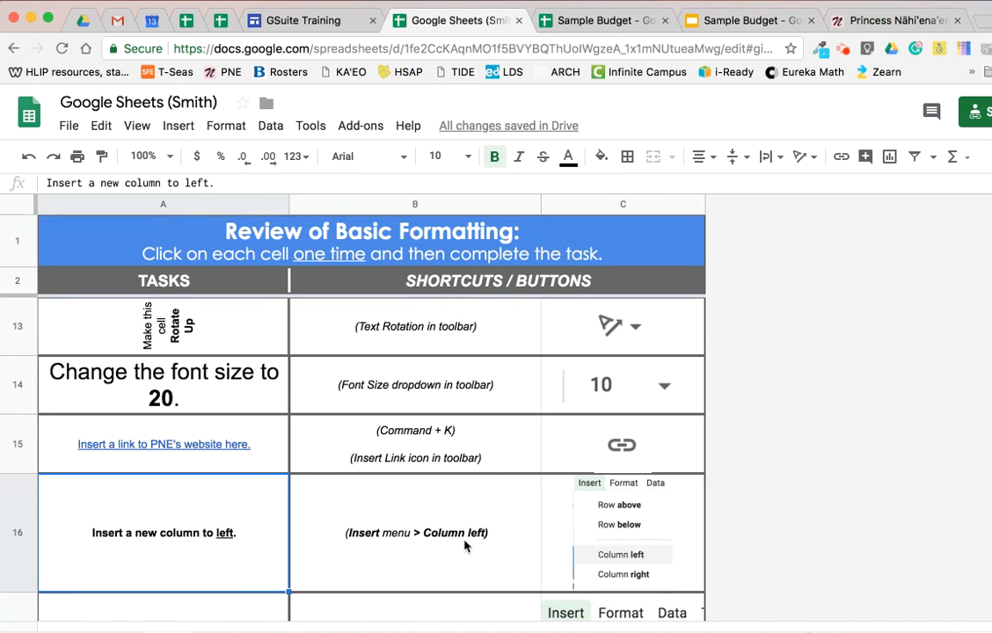
{"action": "left_click", "coordinate": [176, 137]}
{"action": "left_click", "coordinate": [211, 229]}
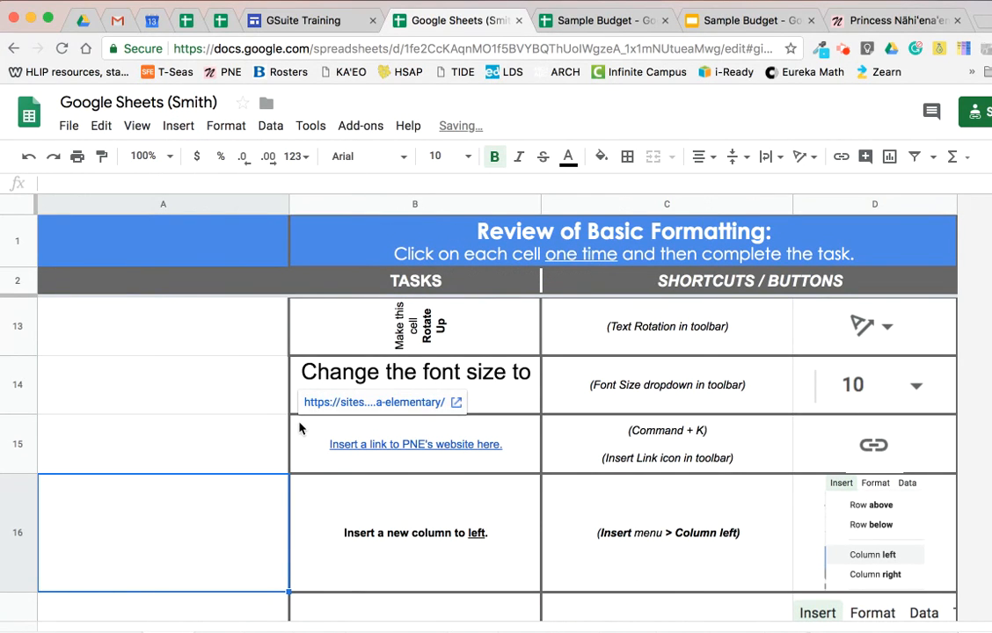
Insert a new row above task cell B17, "Insert a new row above".
{"action": "left_click", "coordinate": [453, 559]}
{"action": "scroll", "coordinate": [425, 516], "scroll_direction": "down", "scroll_amount": 1}
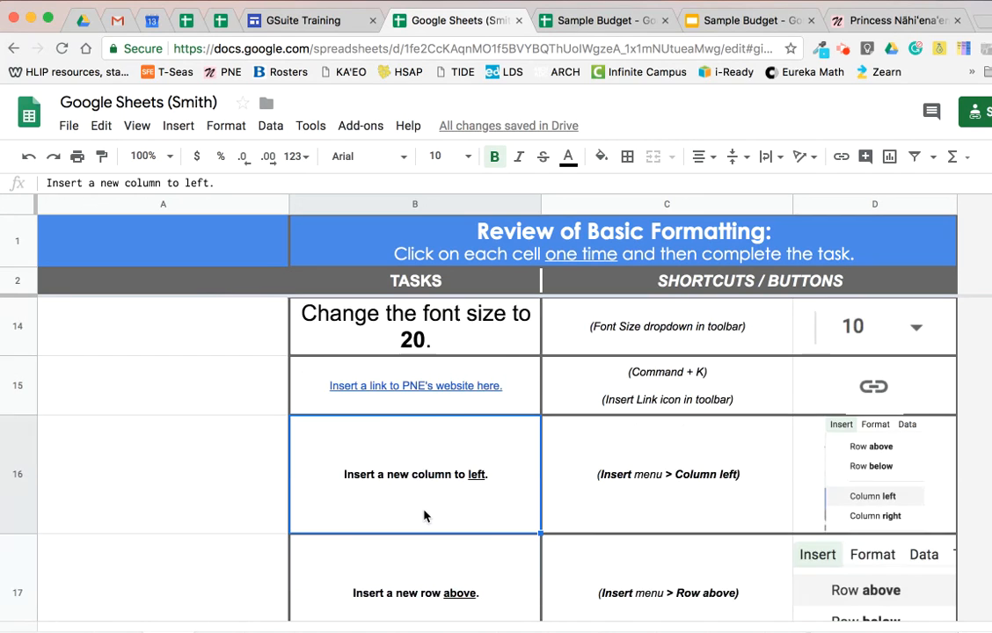
{"action": "left_click", "coordinate": [434, 594]}
{"action": "scroll", "coordinate": [476, 526], "scroll_direction": "down", "scroll_amount": 2}
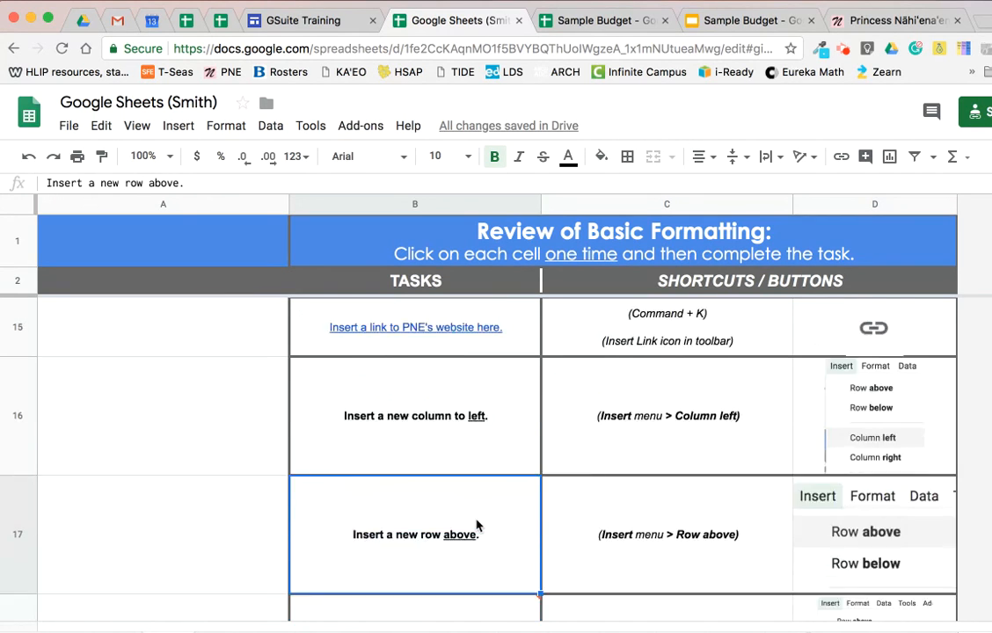
{"action": "left_click", "coordinate": [179, 126]}
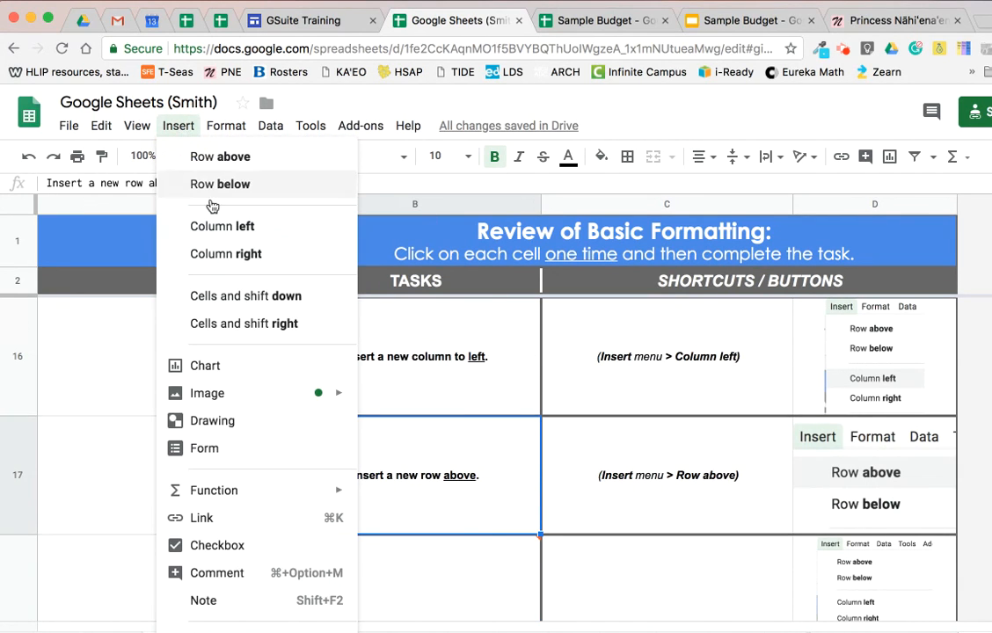
{"action": "left_click", "coordinate": [246, 164]}
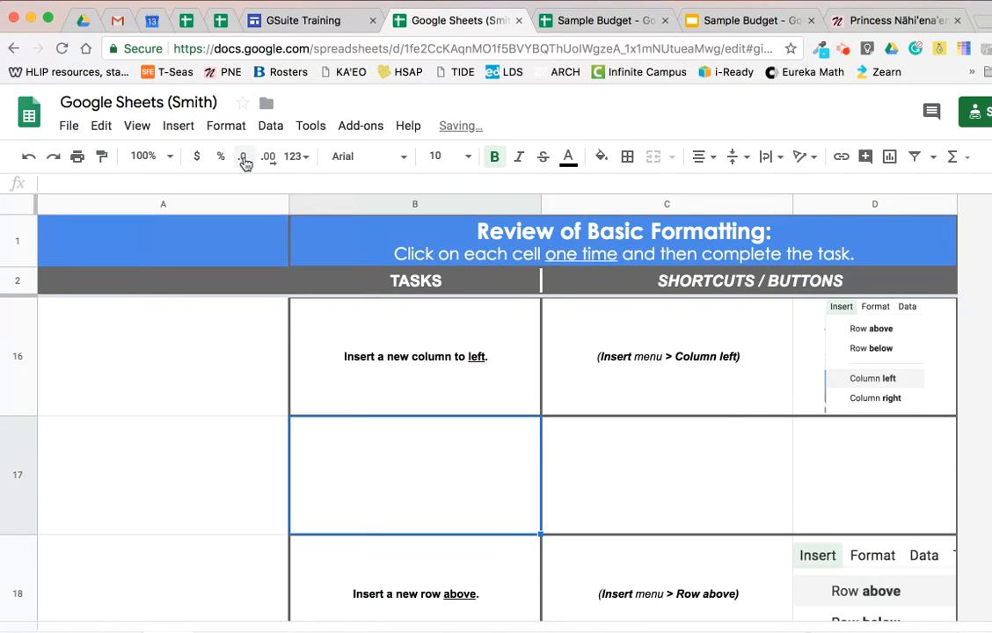
Delete the stray checkbox from cell A19, beside the checkbox task.
{"action": "scroll", "coordinate": [466, 430], "scroll_direction": "down", "scroll_amount": 1}
{"action": "scroll", "coordinate": [466, 429], "scroll_direction": "down", "scroll_amount": 1}
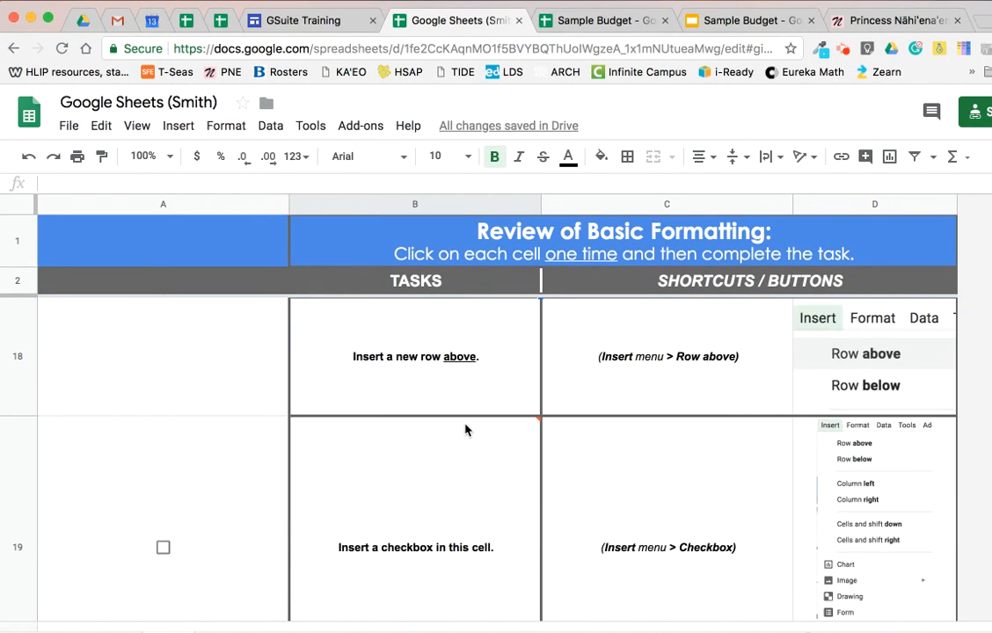
{"action": "left_click", "coordinate": [429, 513]}
{"action": "left_click", "coordinate": [187, 547]}
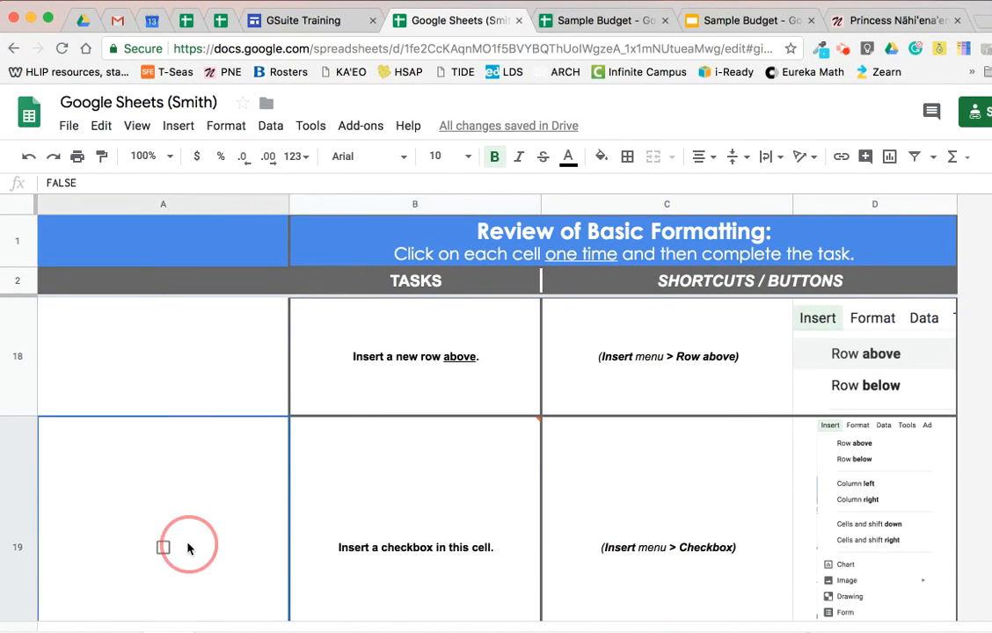
{"action": "key", "text": "Delete"}
Insert a checkbox in cell B19, "Insert a checkbox in this cell", and tick it.
{"action": "left_click", "coordinate": [452, 486]}
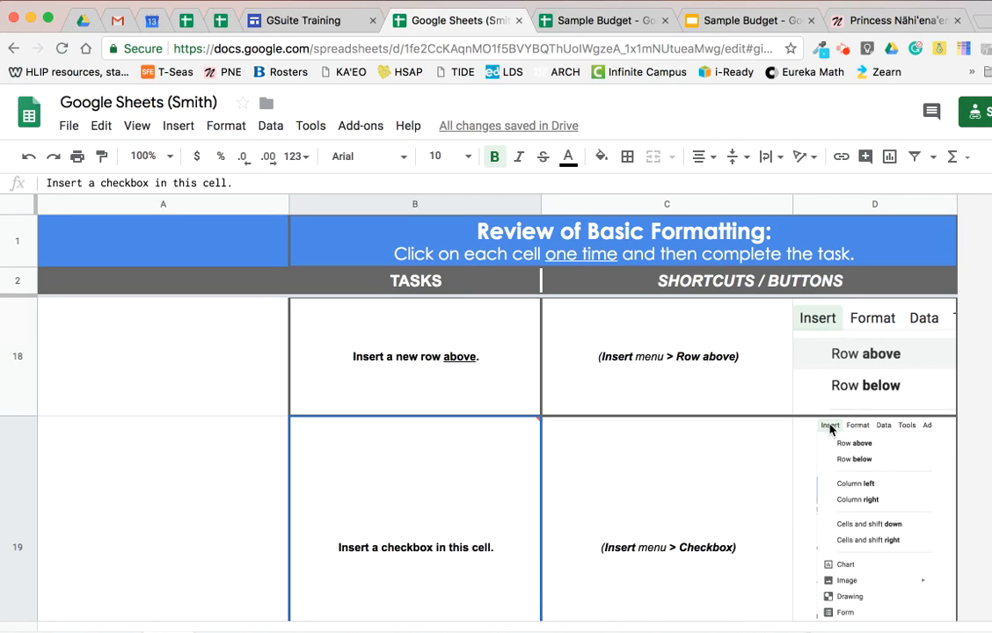
{"action": "scroll", "coordinate": [919, 541], "scroll_direction": "down", "scroll_amount": 2}
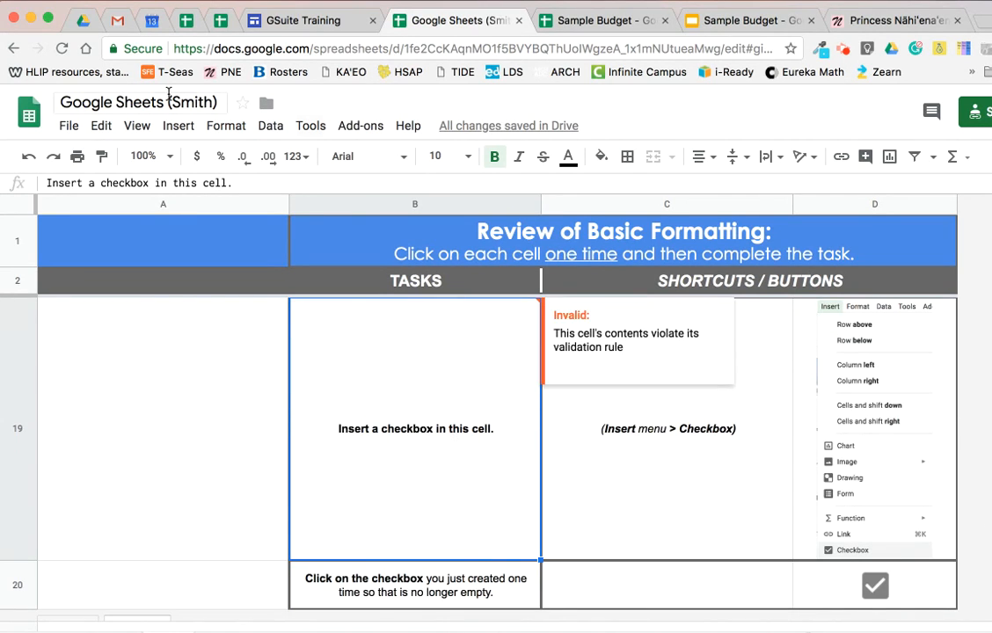
{"action": "left_click", "coordinate": [178, 125]}
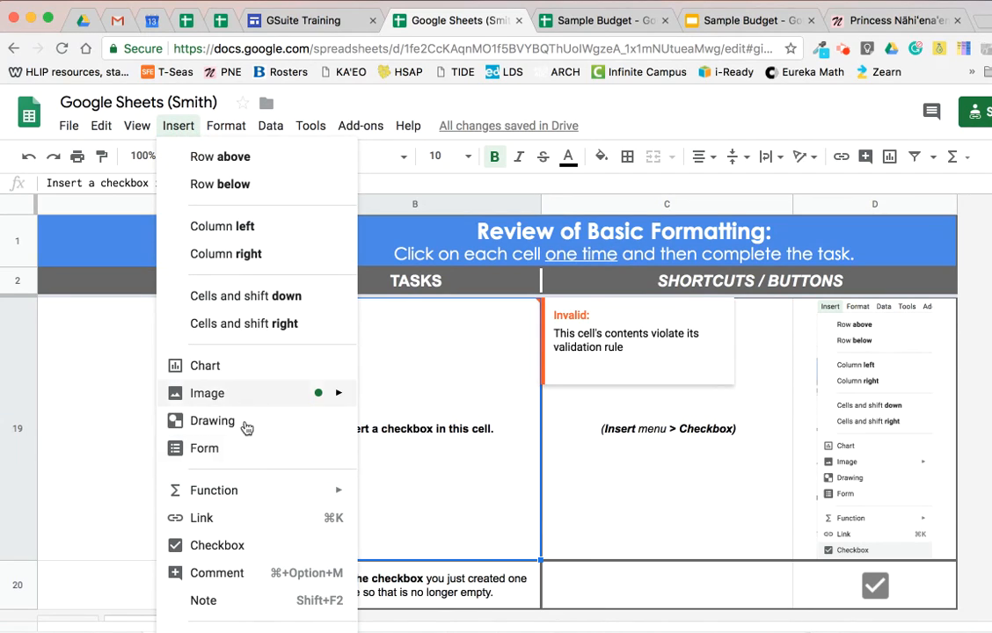
{"action": "left_click", "coordinate": [250, 548]}
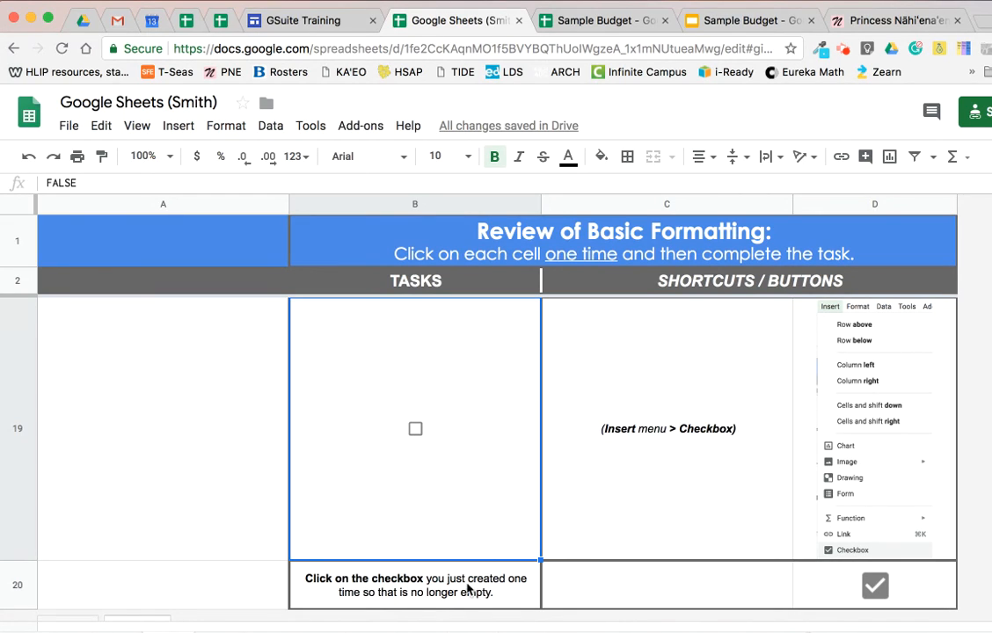
{"action": "left_click", "coordinate": [416, 433]}
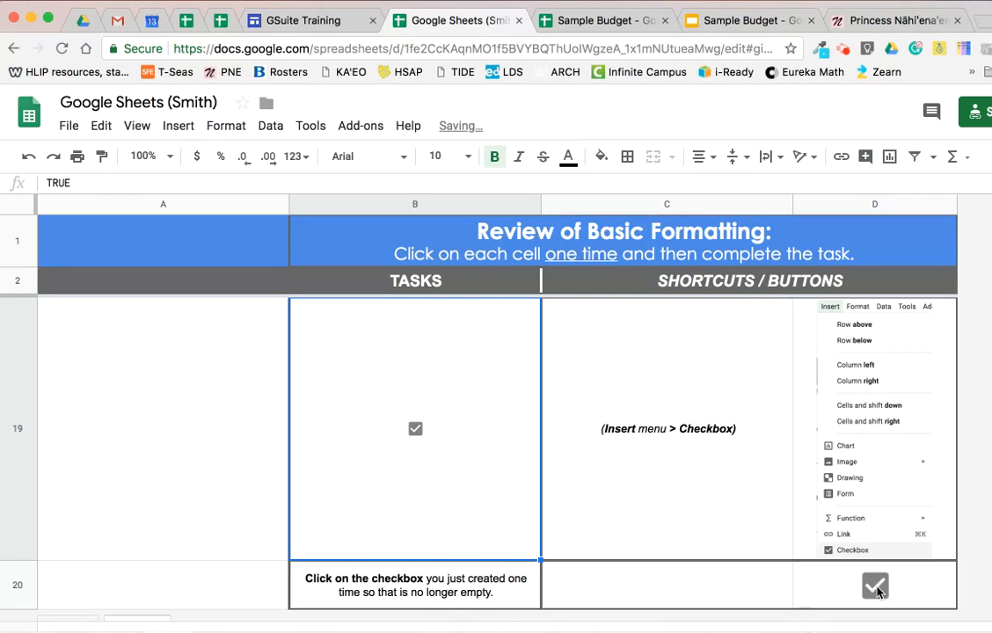
{"action": "scroll", "coordinate": [499, 546], "scroll_direction": "down", "scroll_amount": 3}
{"action": "scroll", "coordinate": [500, 547], "scroll_direction": "up", "scroll_amount": 3}
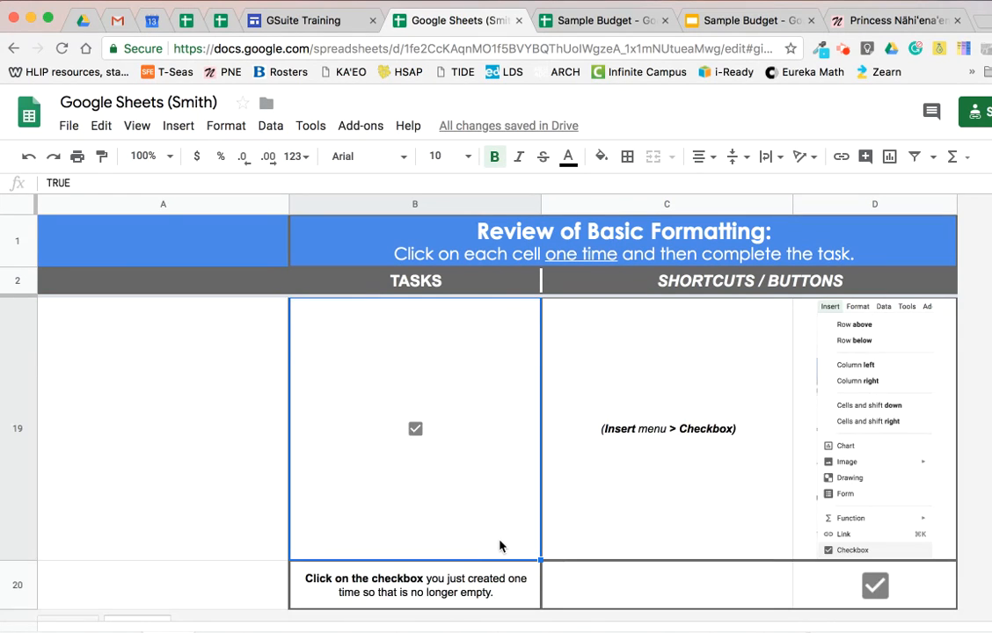